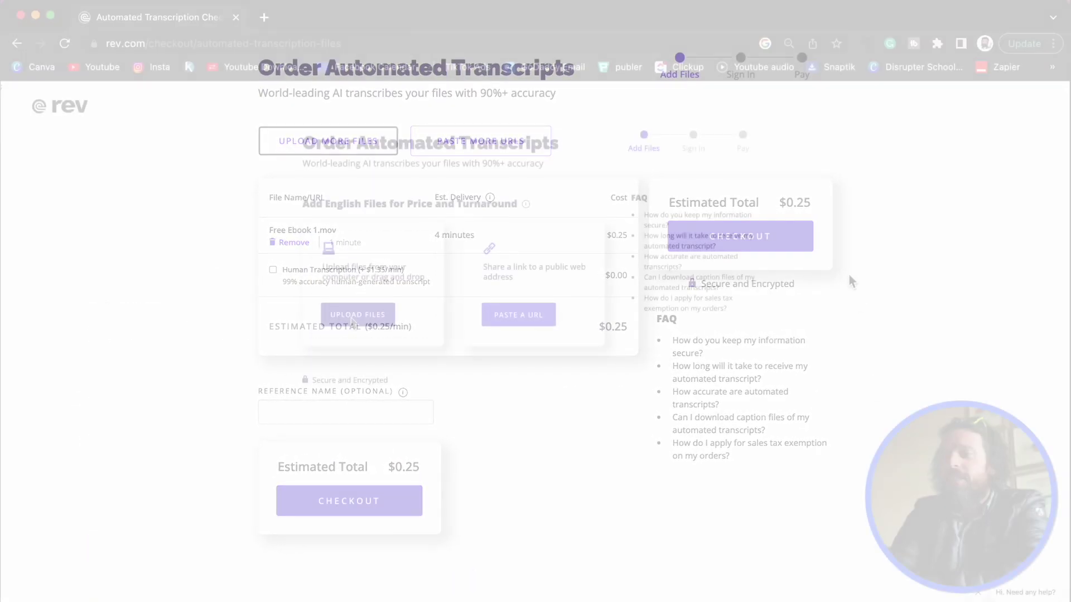
Upload Free Ebook 1.mov from the home folder to Rev for transcription
{"action": "left_click", "coordinate": [358, 311]}
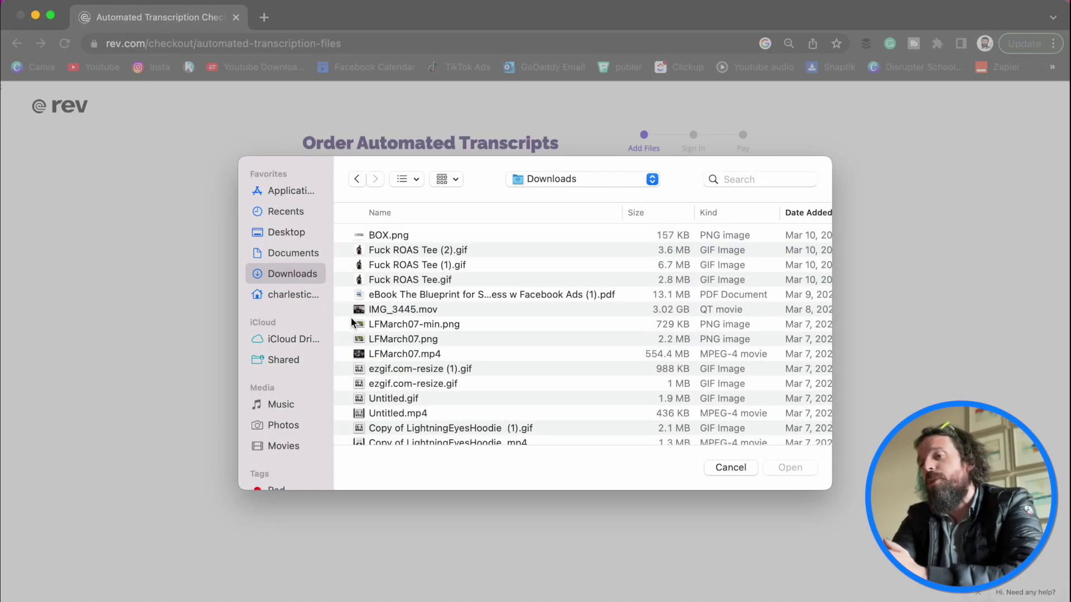
{"action": "left_click", "coordinate": [293, 296]}
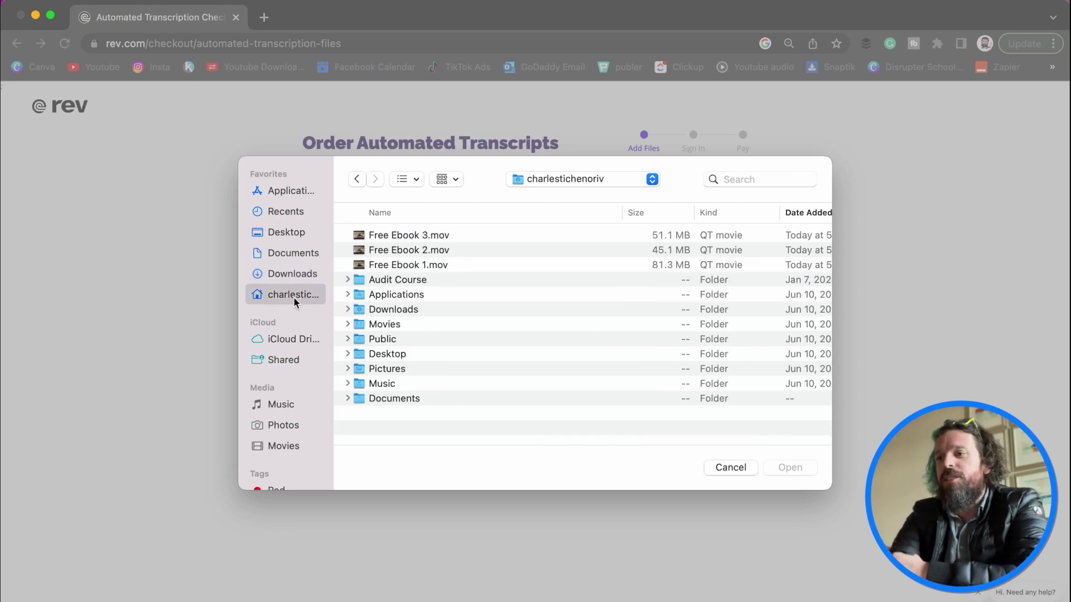
{"action": "left_click", "coordinate": [389, 265]}
{"action": "double_click", "coordinate": [389, 265]}
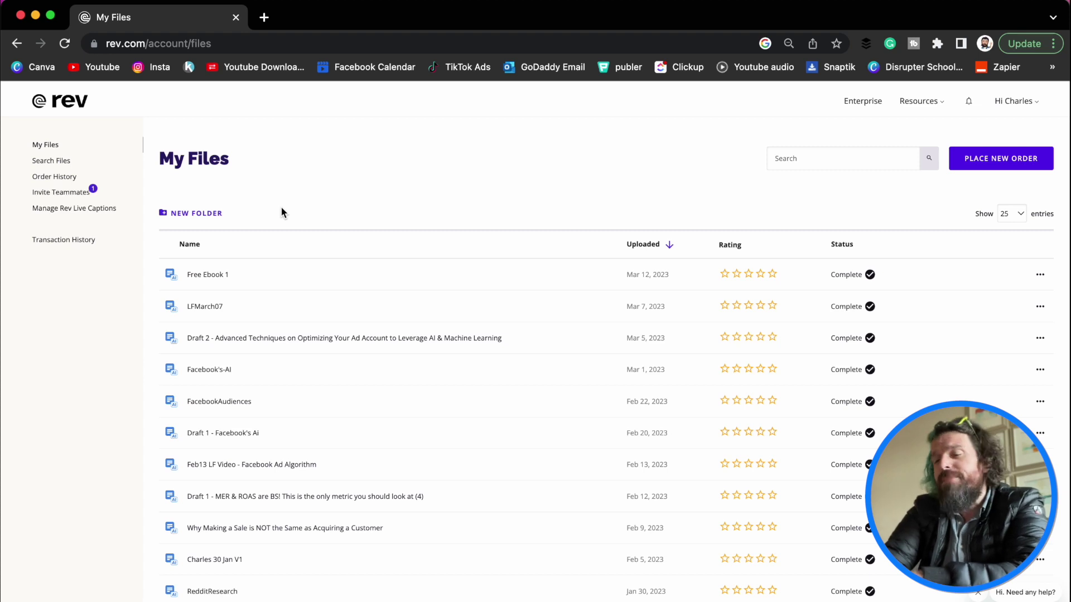
Open the Free Ebook 1 transcript, select its paragraph, and copy it as transcript text only
{"action": "left_click", "coordinate": [210, 276]}
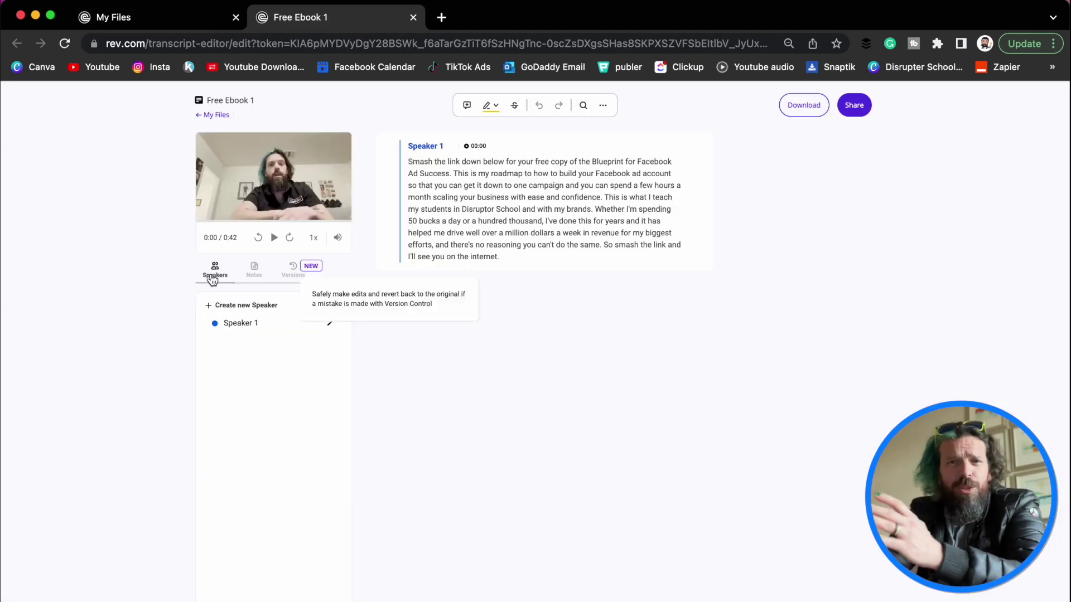
{"action": "left_click_drag", "start_coordinate": [499, 257], "coordinate": [415, 174]}
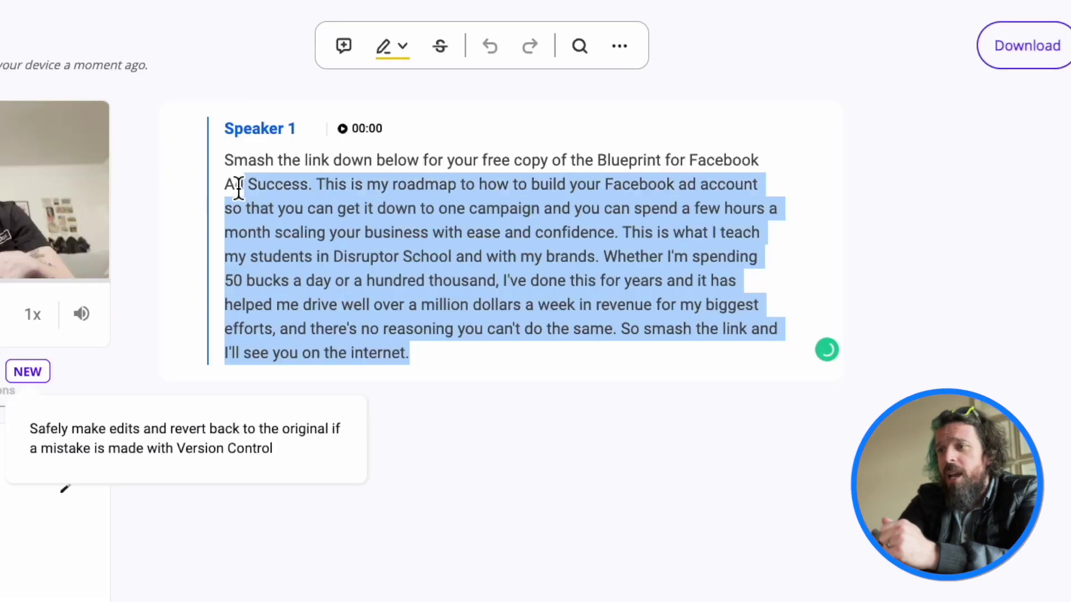
{"action": "left_click_drag", "start_coordinate": [238, 189], "coordinate": [224, 163]}
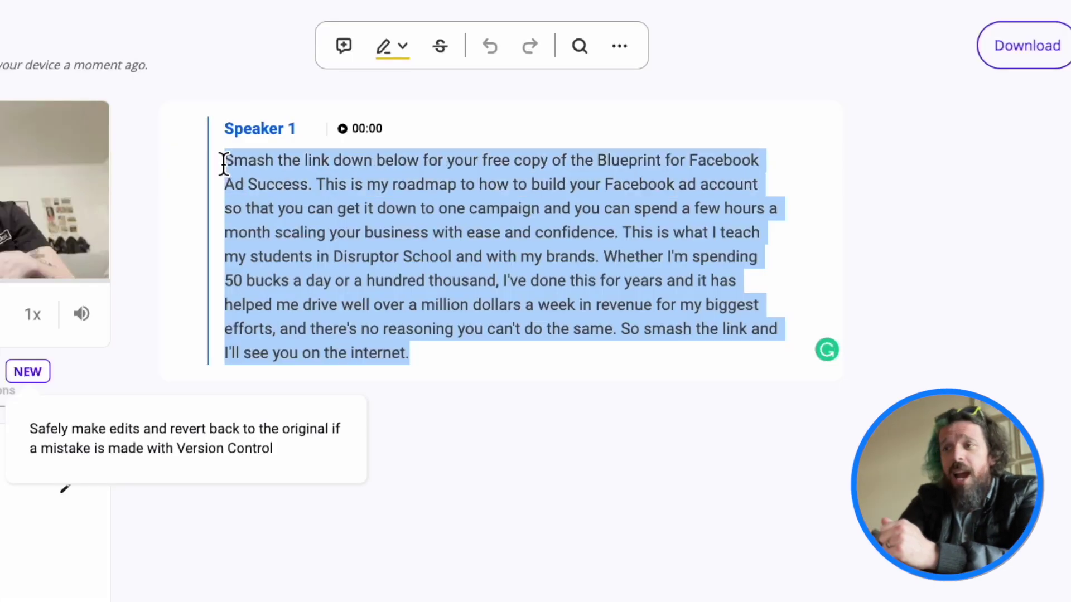
{"action": "left_click", "coordinate": [619, 46]}
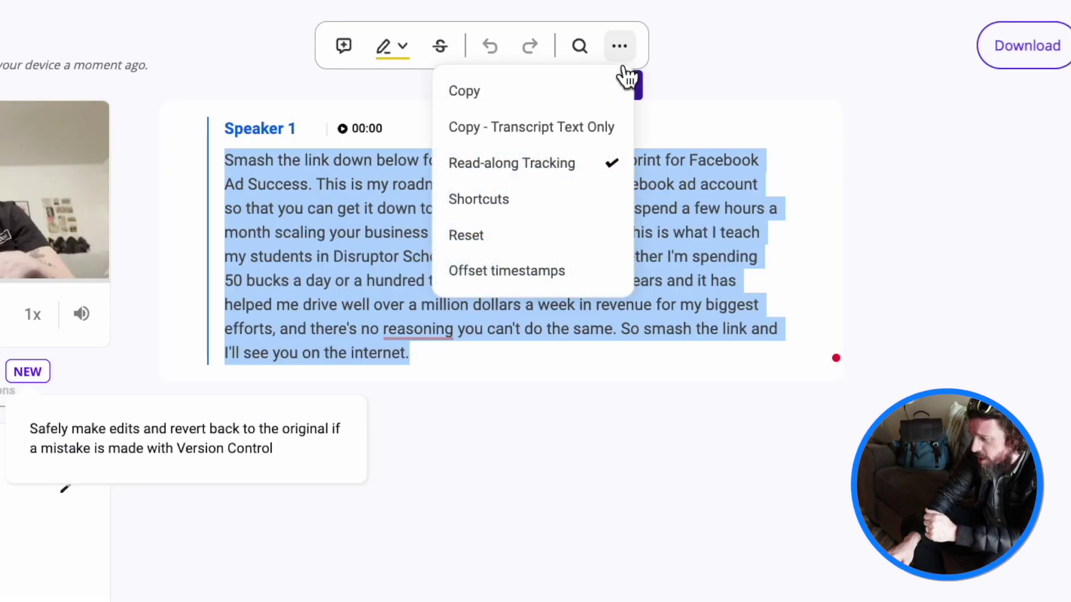
{"action": "left_click", "coordinate": [564, 140]}
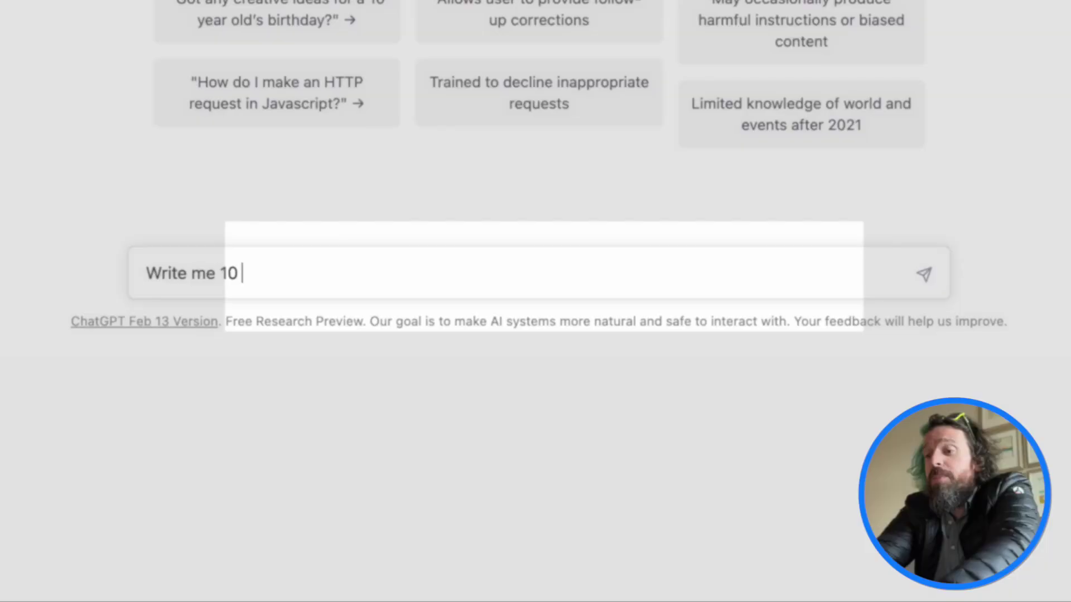
Send ChatGPT a request for 10 enthusiastic Facebook ad headlines, with the transcript pasted in
{"action": "type", "text": "facebook ad headlines, with an enthusiastic tone, to encourage a Facebook marketer to"}
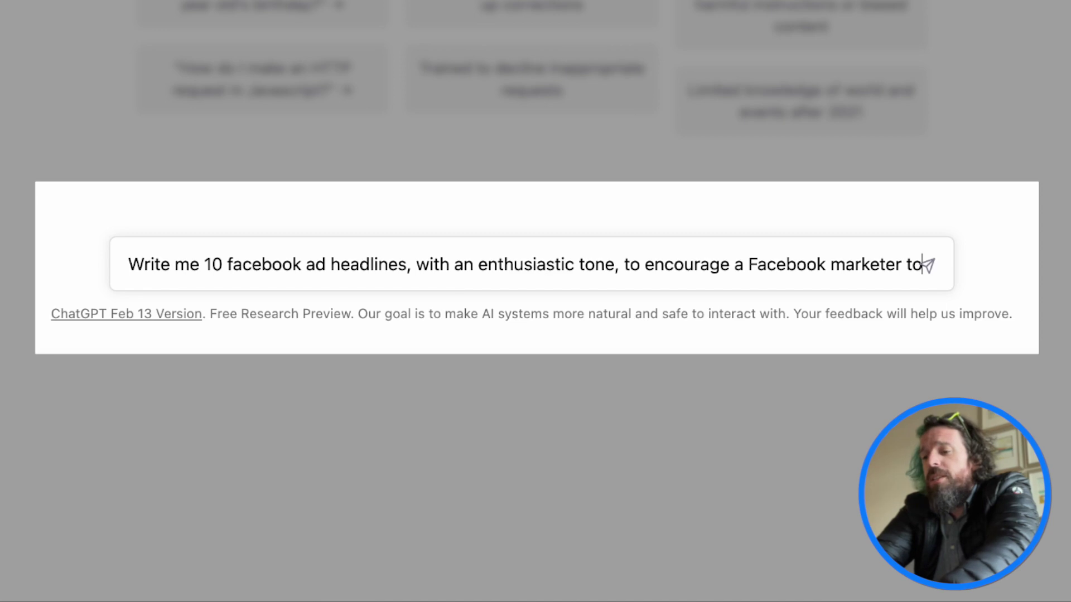
{"action": "type", "text": "wan"}
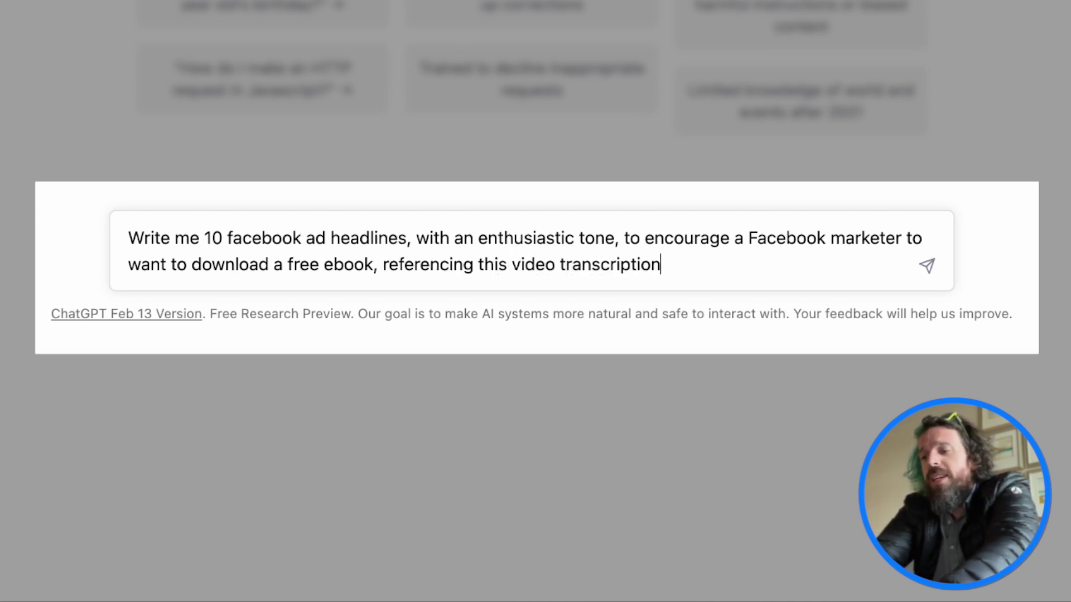
{"action": "type", "text": "->"}
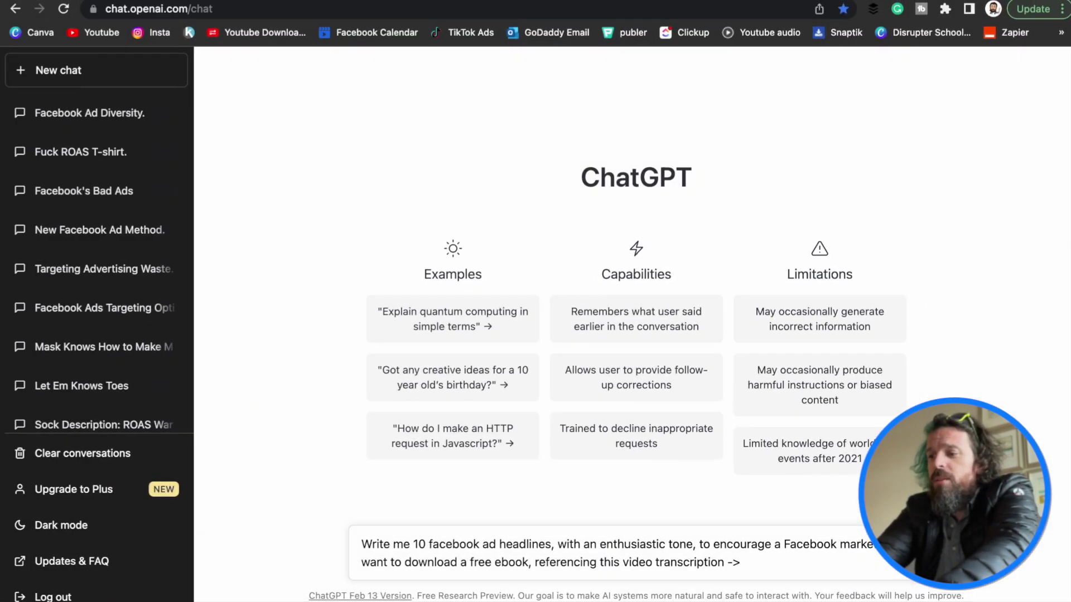
{"action": "key", "text": "super+v"}
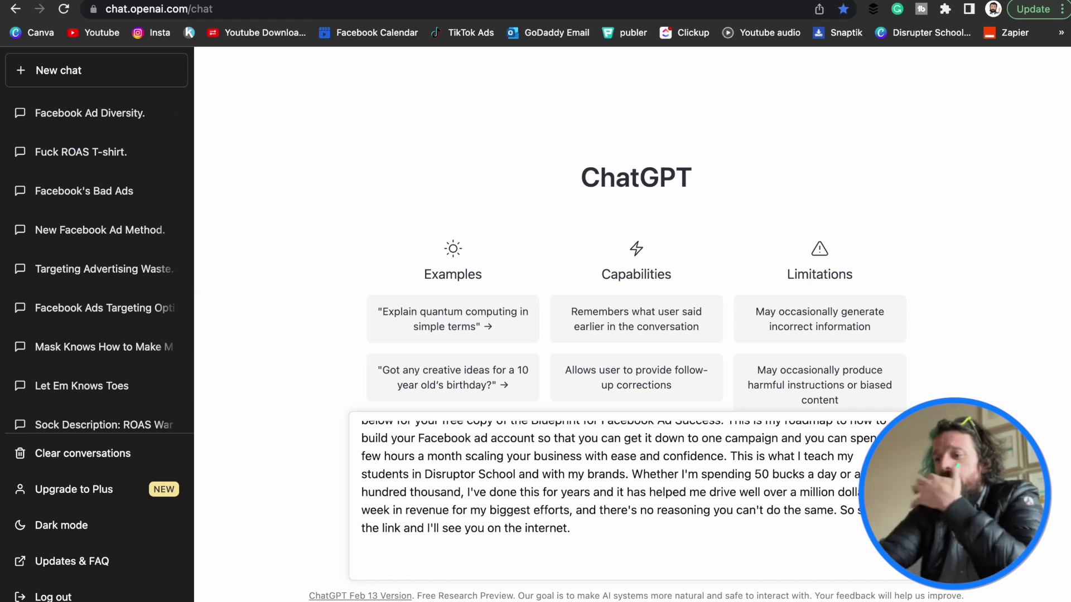
{"action": "key", "text": "Return"}
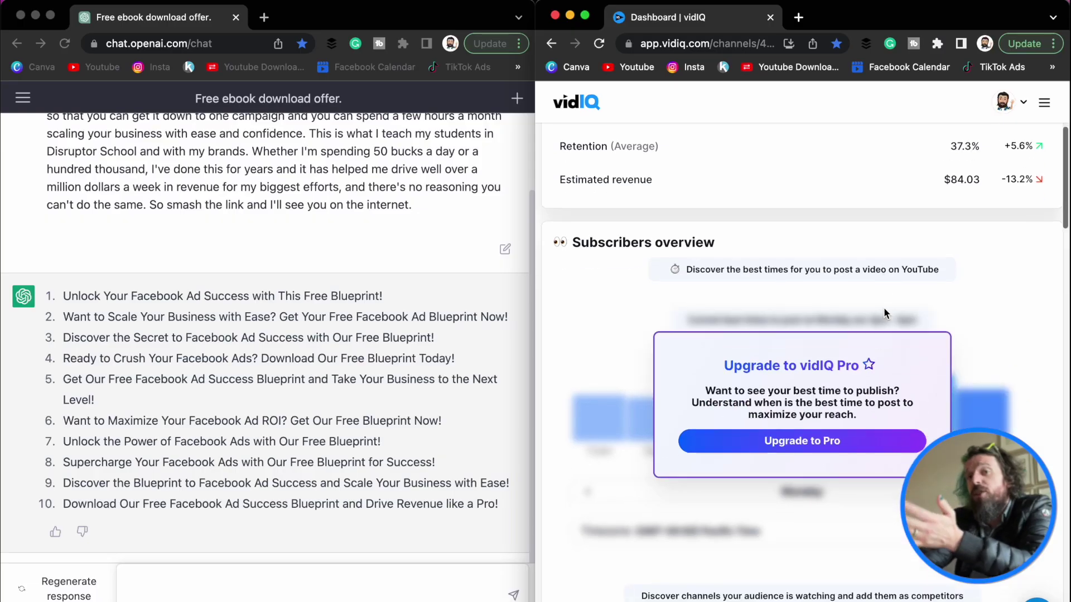
Search vidIQ Keywords for ChatGPT's first headline, which scores 53 overall (Medium)
{"action": "scroll", "coordinate": [885, 313], "scroll_direction": "down", "scroll_amount": 10}
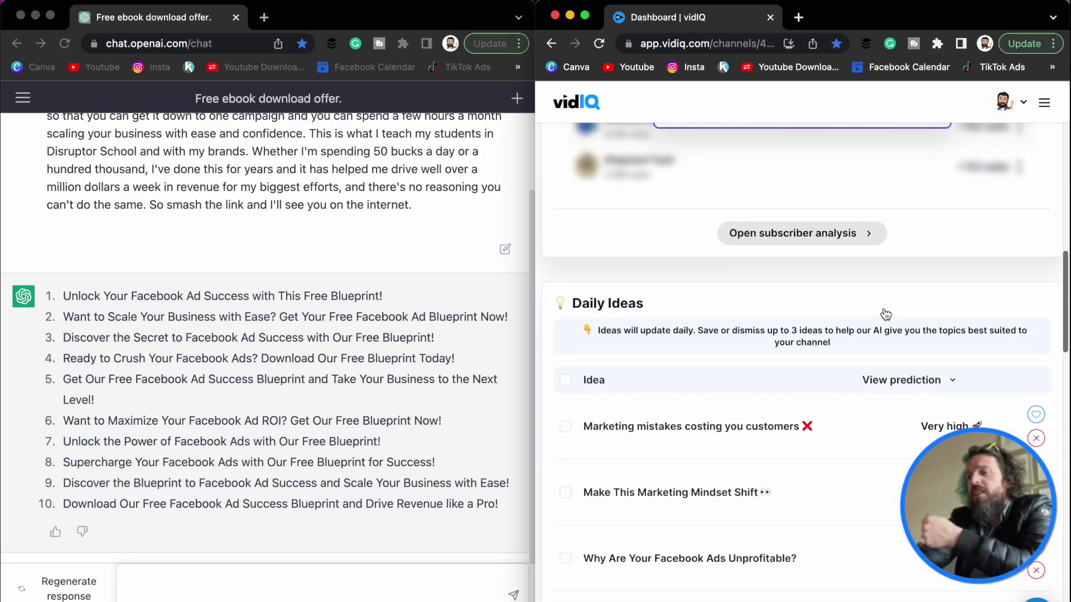
{"action": "scroll", "coordinate": [886, 314], "scroll_direction": "down", "scroll_amount": 10}
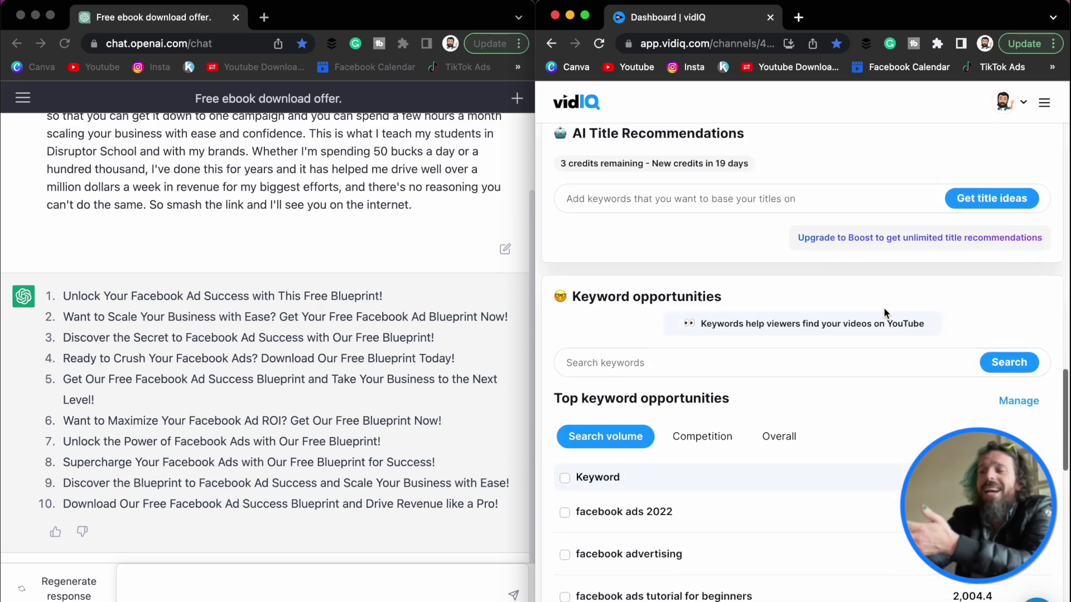
{"action": "scroll", "coordinate": [884, 306], "scroll_direction": "down", "scroll_amount": 3}
{"action": "left_click", "coordinate": [832, 256]}
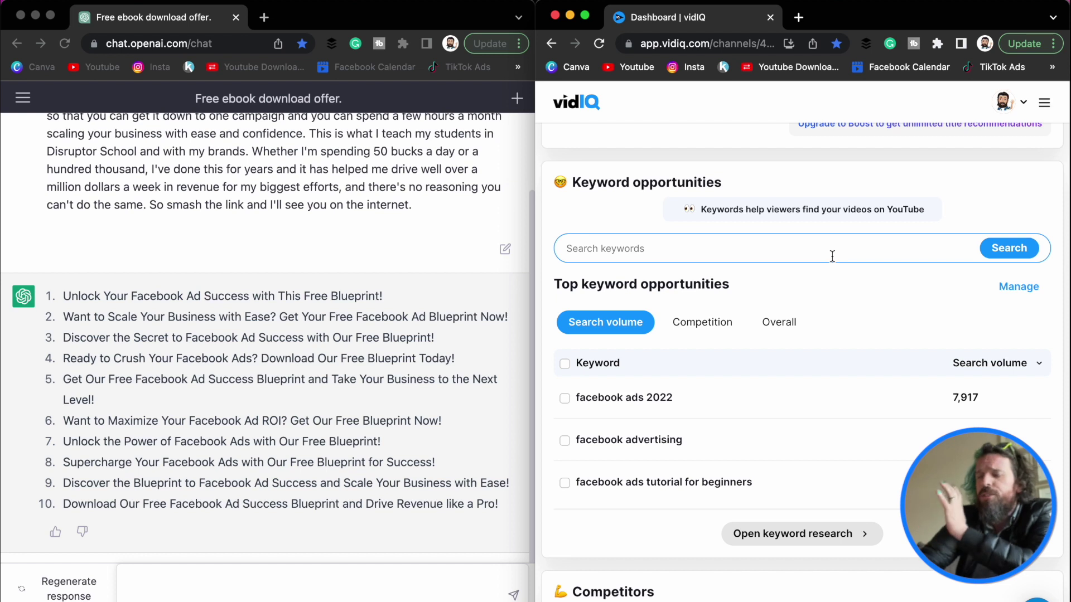
{"action": "left_click", "coordinate": [382, 295]}
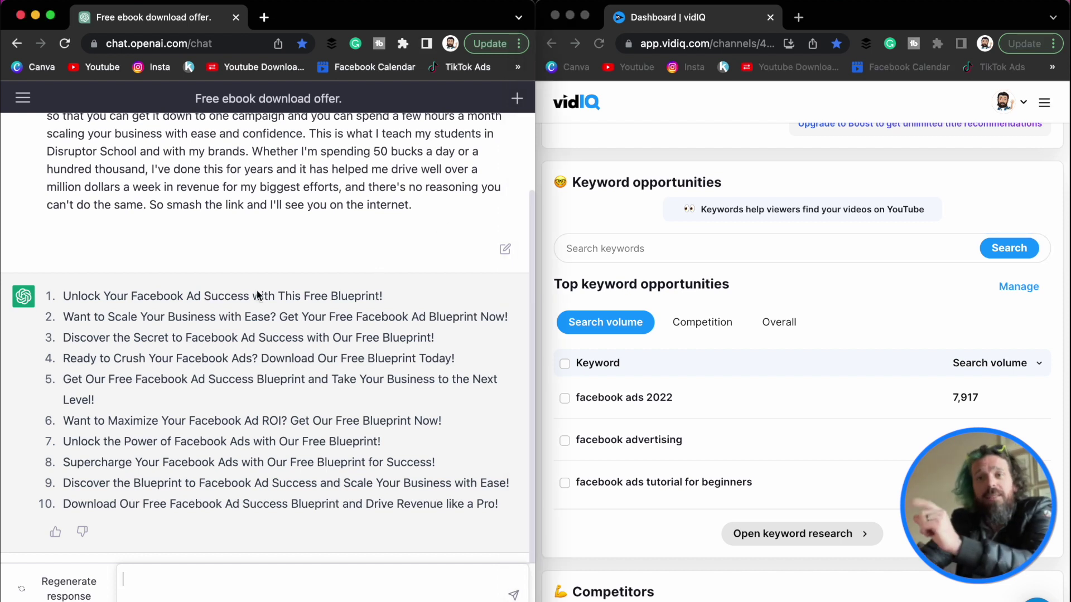
{"action": "left_click_drag", "start_coordinate": [385, 297], "coordinate": [65, 296]}
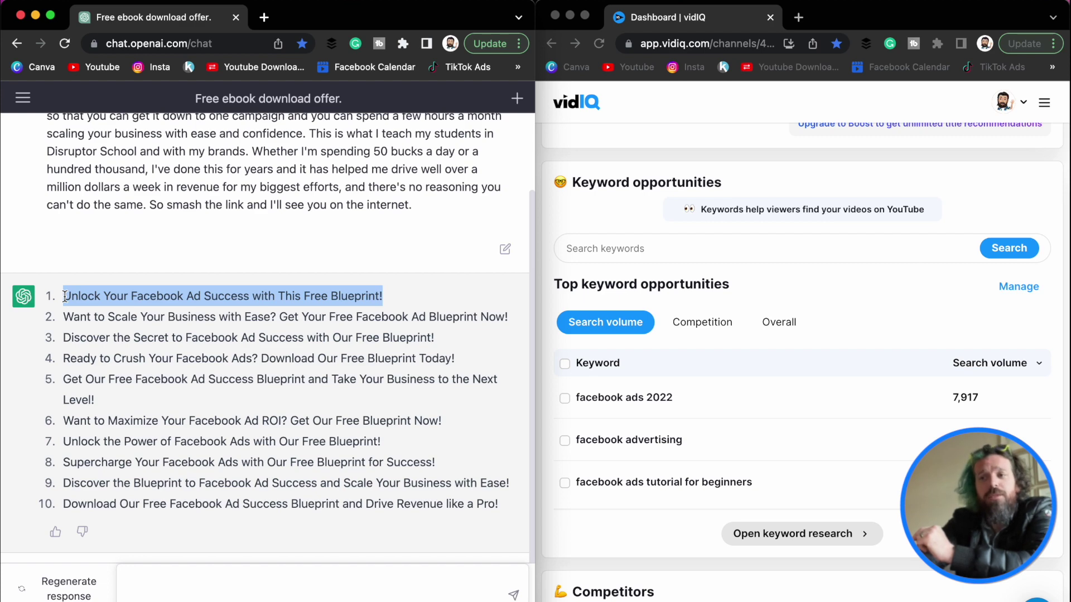
{"action": "left_click", "coordinate": [660, 246]}
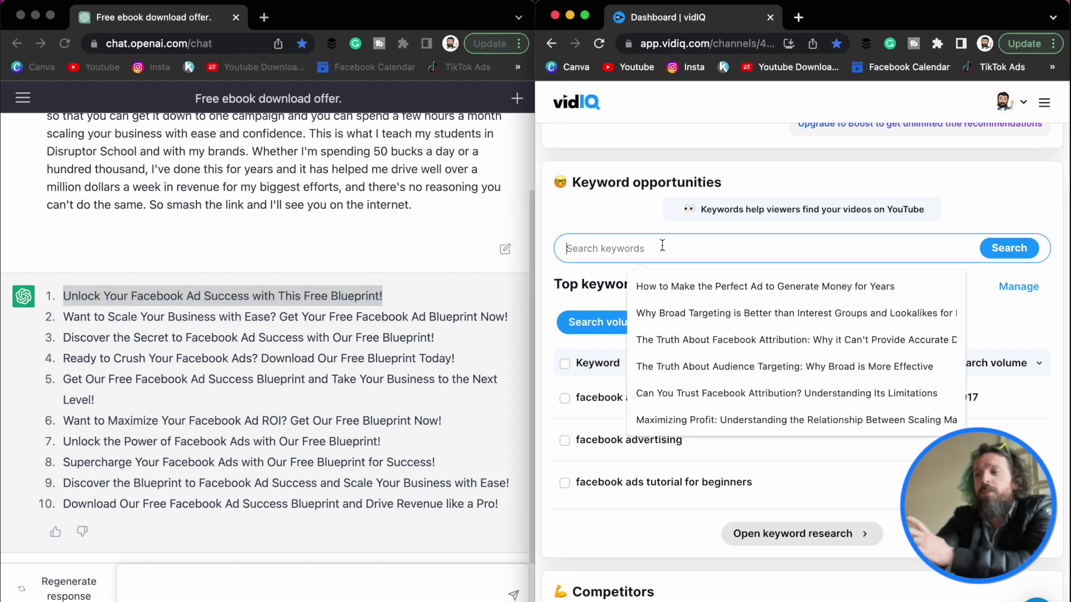
{"action": "key", "text": "super+v"}
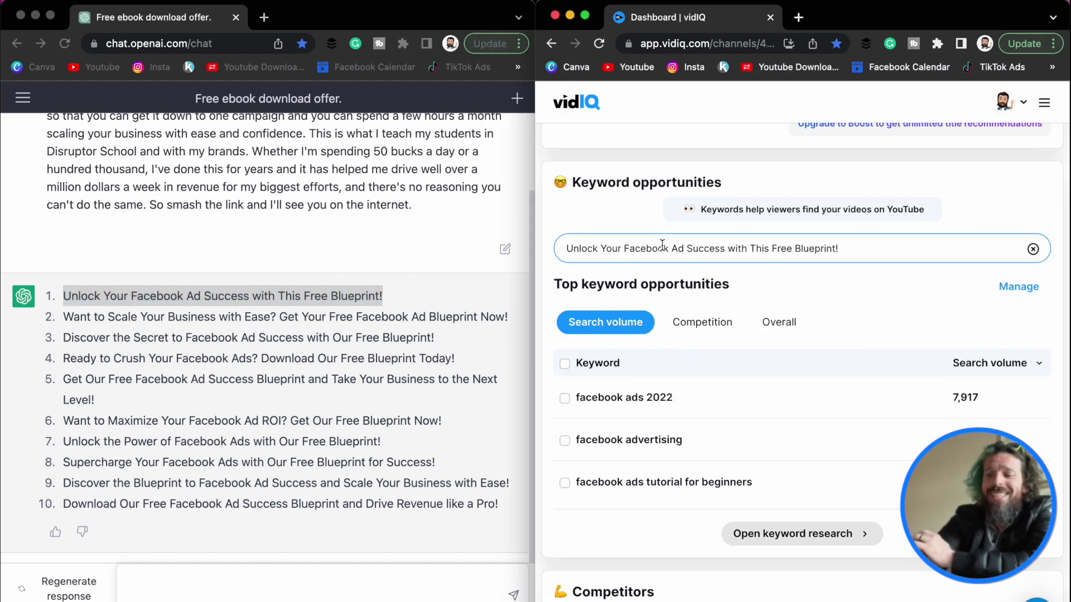
{"action": "key", "text": "Return"}
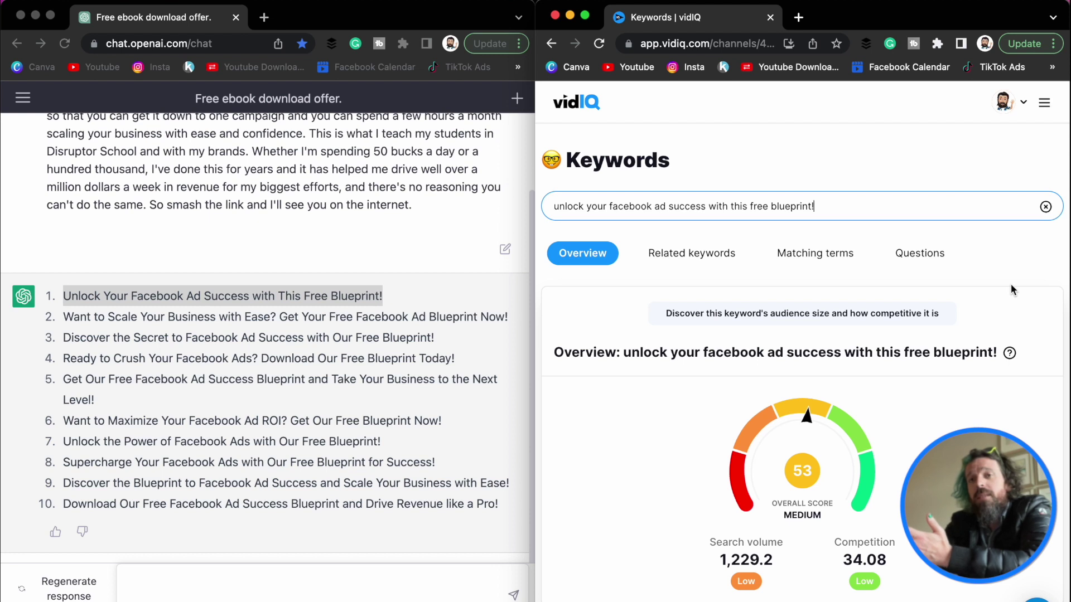
Run vidIQ keyword searches on ChatGPT headlines 2 and 3
{"action": "left_click", "coordinate": [510, 310]}
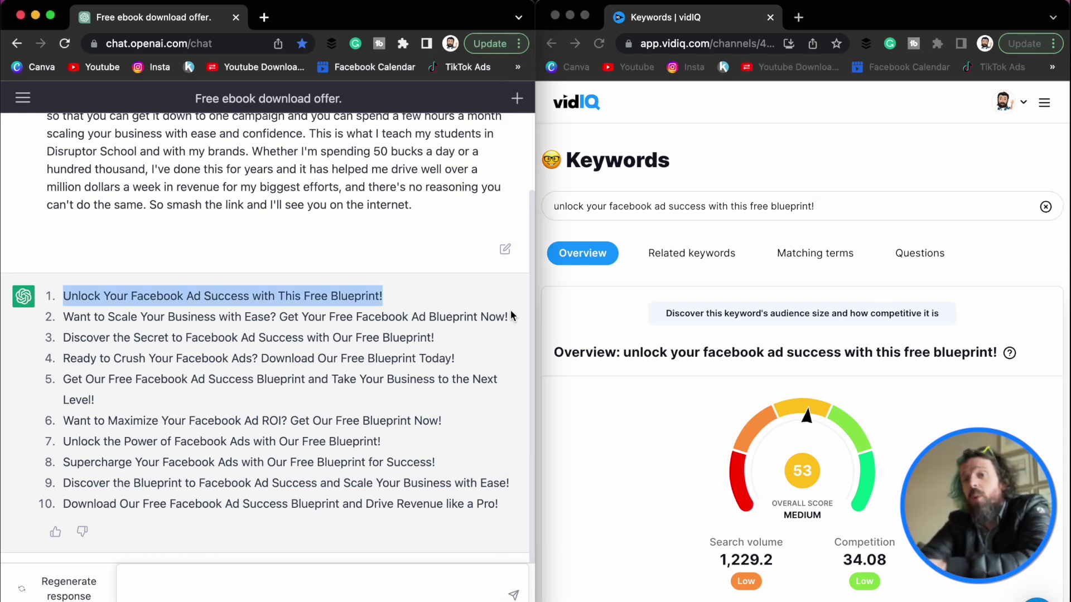
{"action": "left_click_drag", "start_coordinate": [508, 316], "coordinate": [66, 319]}
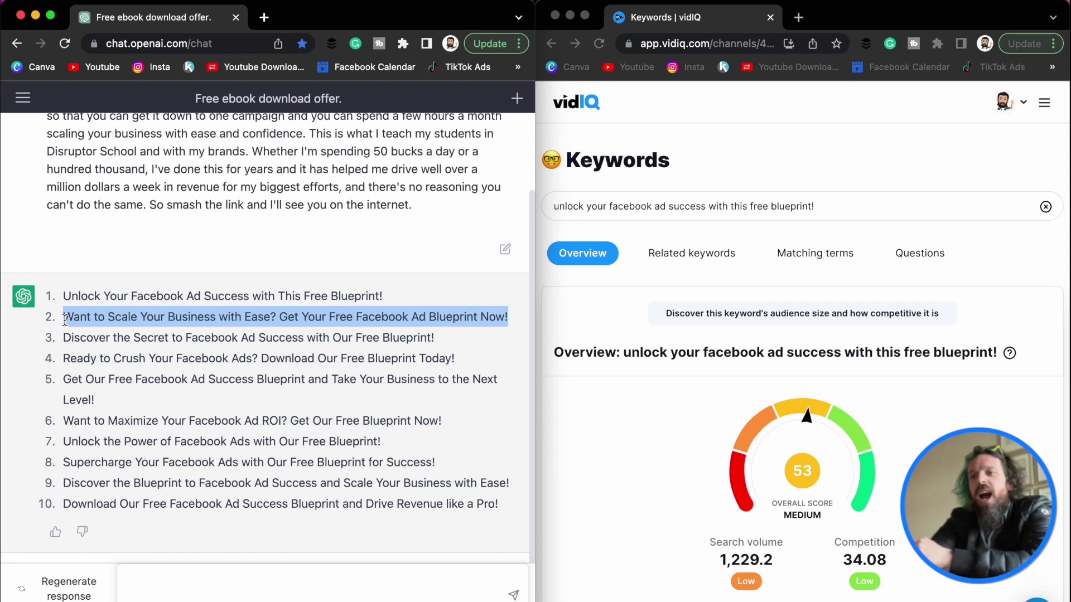
{"action": "key", "text": "super+c"}
{"action": "left_click", "coordinate": [647, 206]}
{"action": "key", "text": "super+a"}
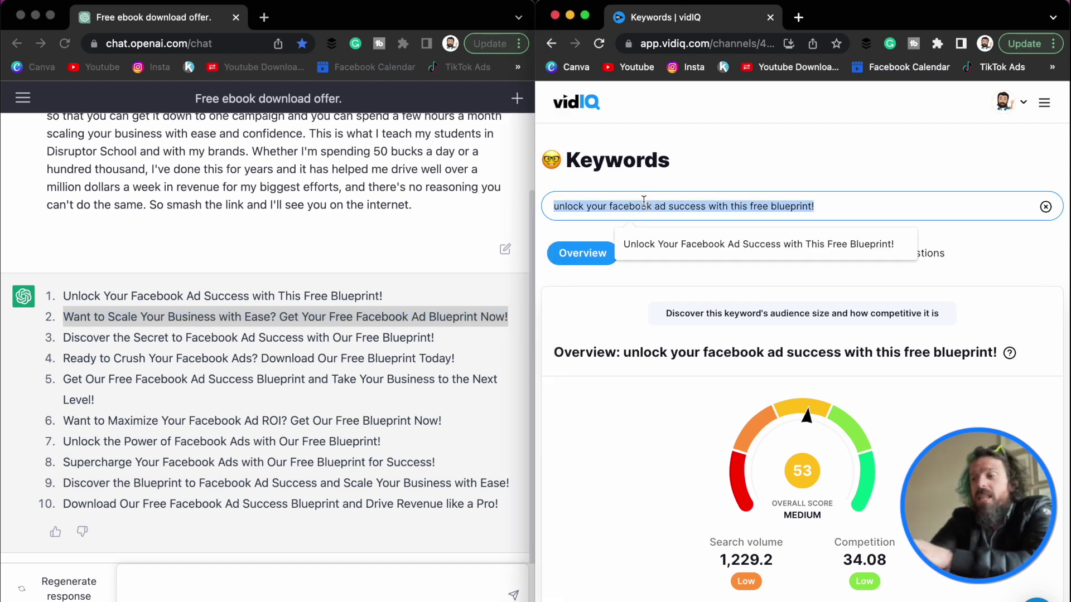
{"action": "key", "text": "super+v"}
{"action": "key", "text": "Return"}
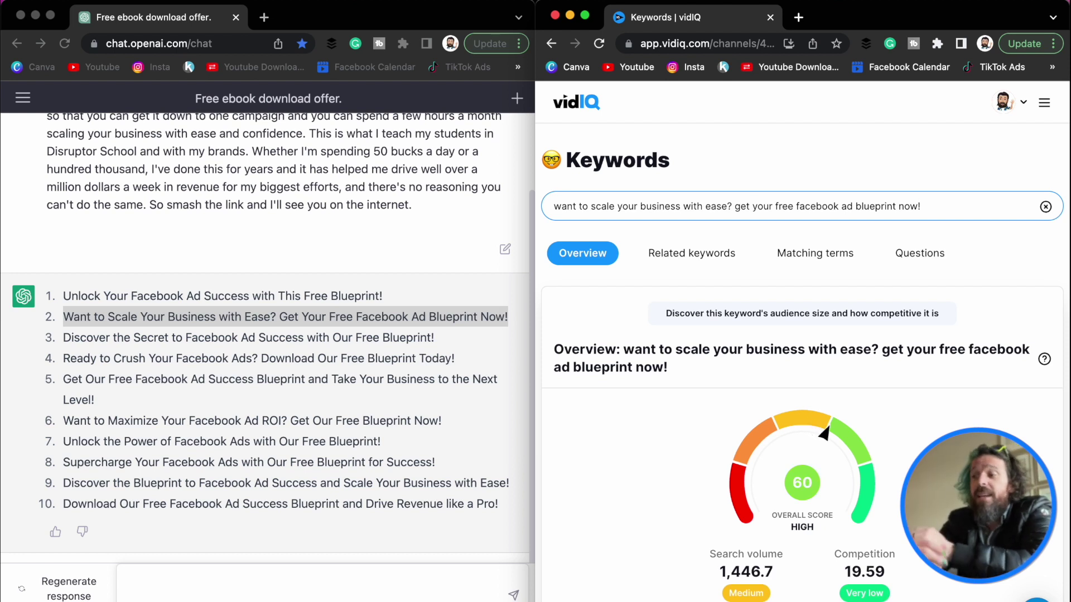
{"action": "left_click_drag", "start_coordinate": [444, 338], "coordinate": [106, 340]}
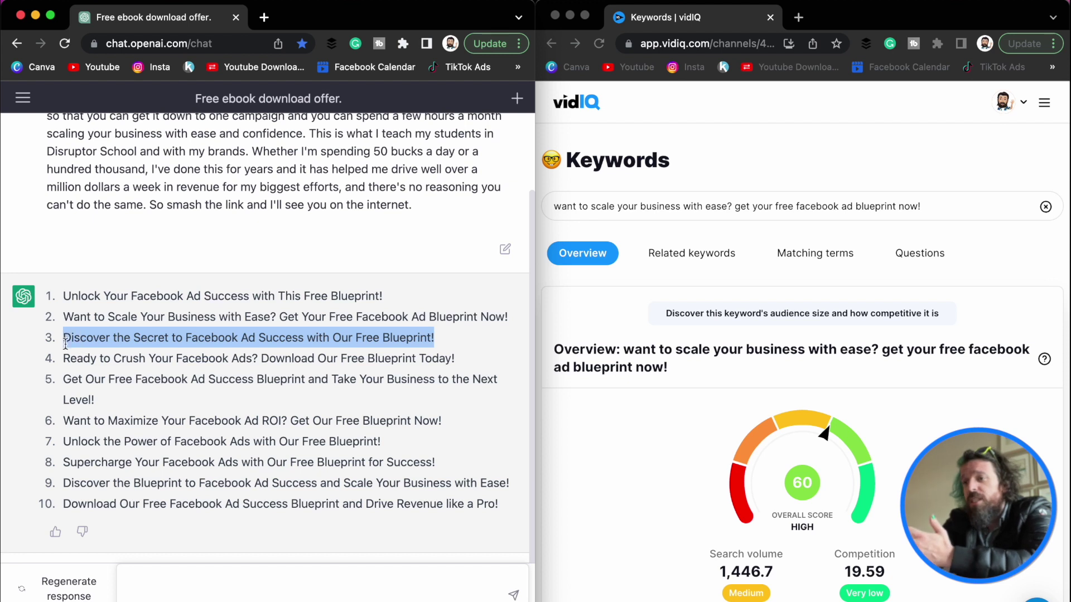
{"action": "key", "text": "super+c"}
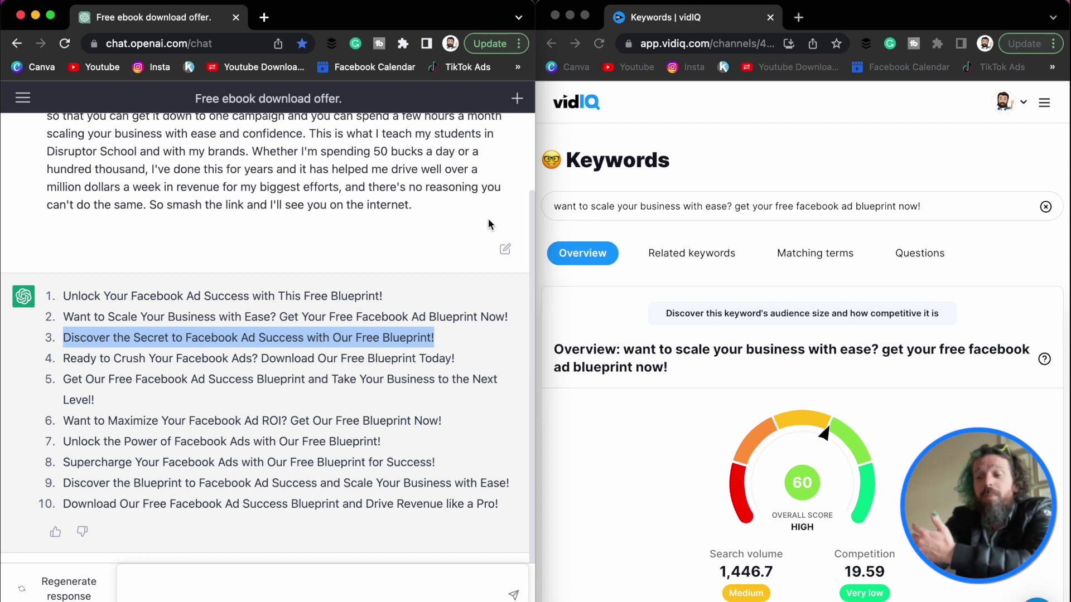
{"action": "left_click", "coordinate": [692, 201]}
{"action": "key", "text": "super+a"}
{"action": "key", "text": "super+v"}
{"action": "key", "text": "Return"}
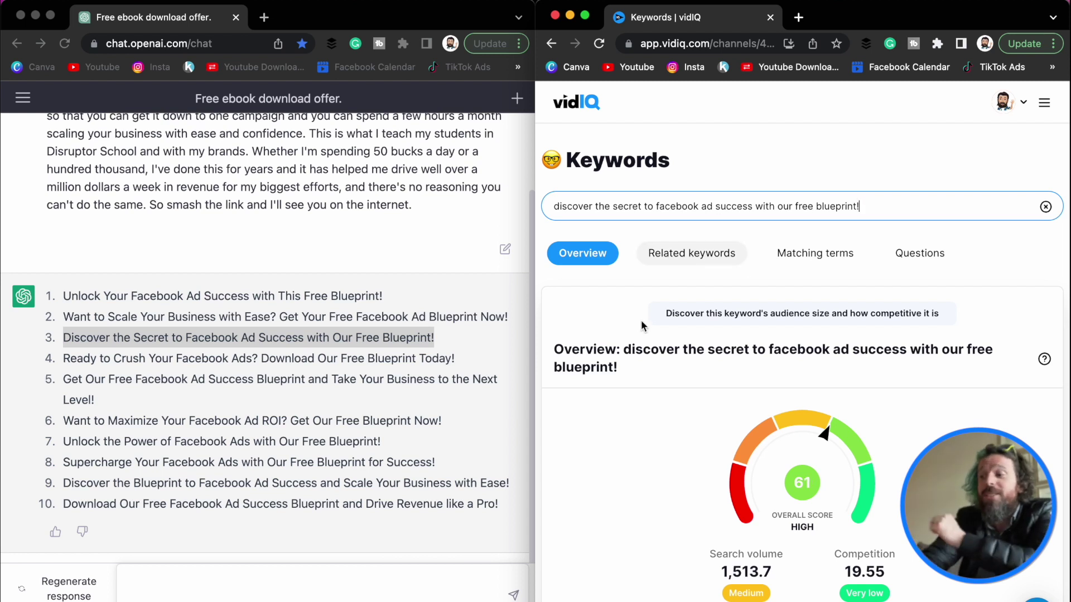
Look up headlines 4 and 5 in vidIQ Keywords; headline 5 scores 65 (HIGH)
{"action": "left_click", "coordinate": [461, 362]}
{"action": "left_click_drag", "start_coordinate": [457, 360], "coordinate": [65, 363]}
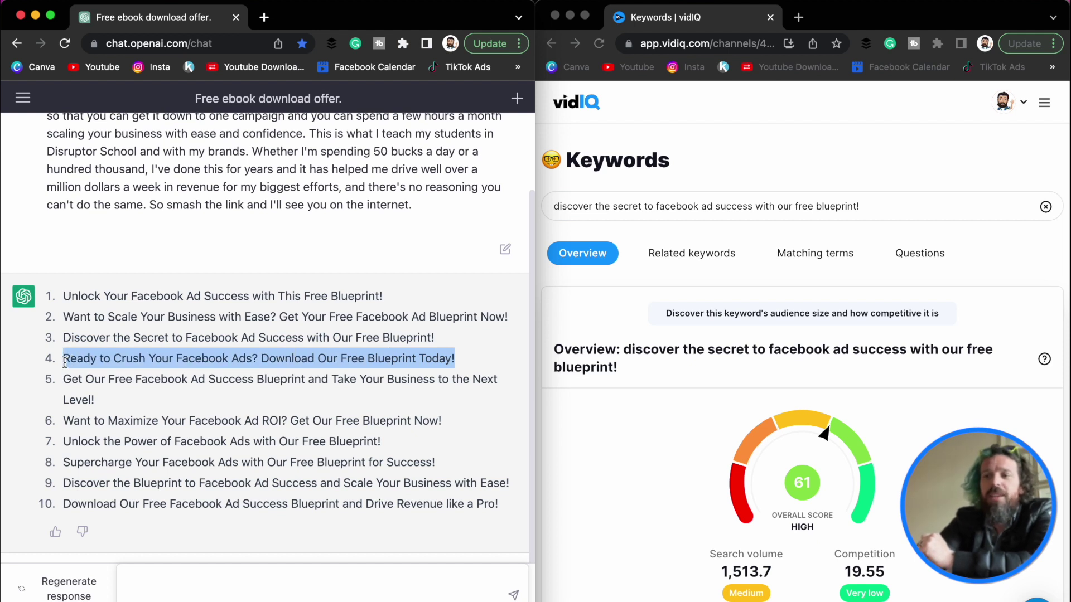
{"action": "triple_click", "coordinate": [706, 206]}
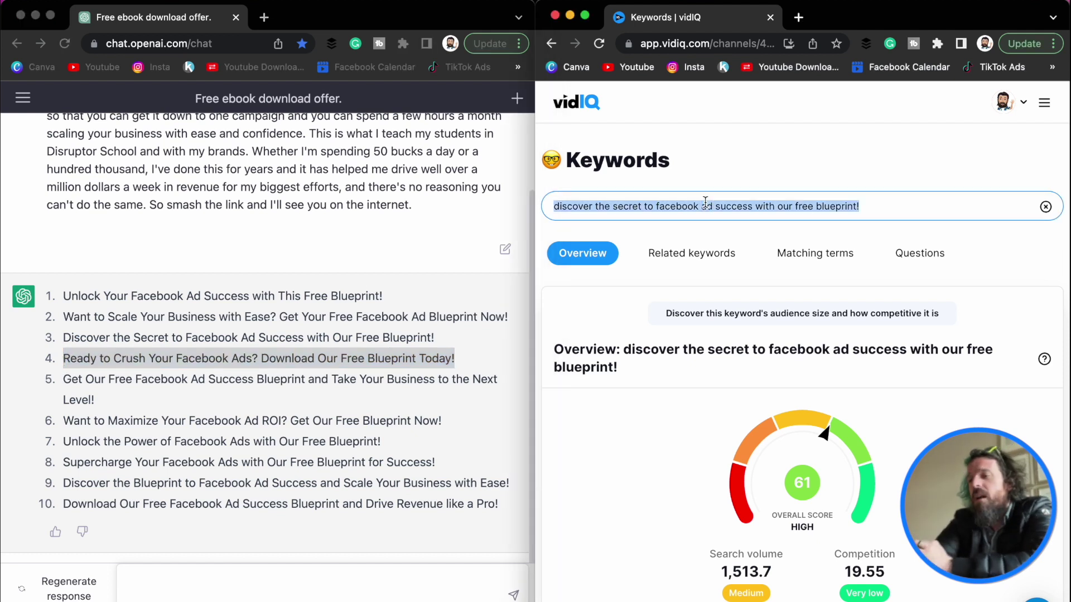
{"action": "key", "text": "super+v"}
{"action": "key", "text": "Return"}
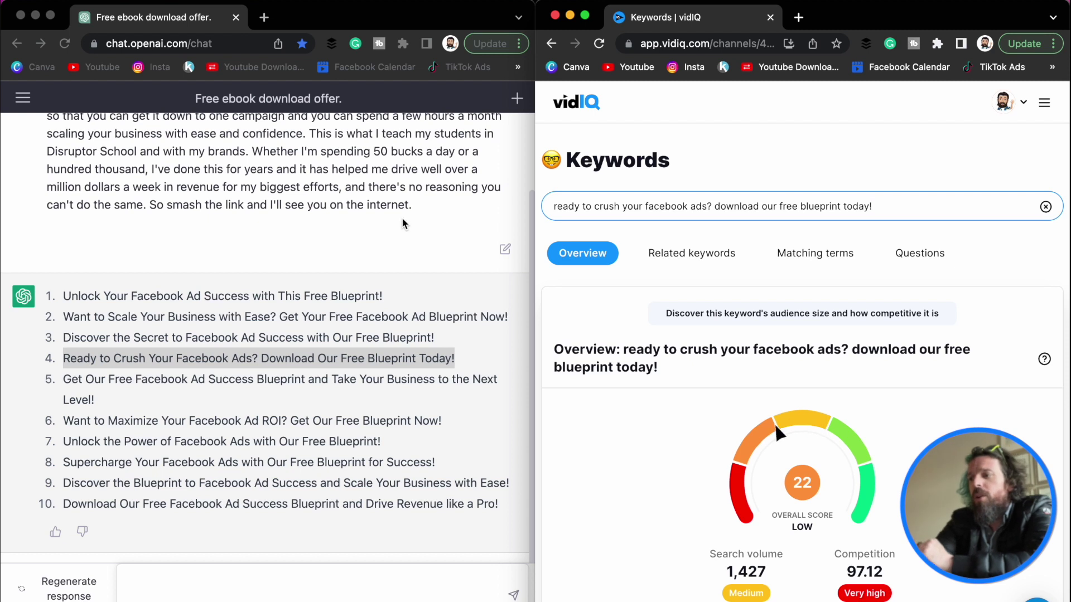
{"action": "left_click", "coordinate": [96, 396]}
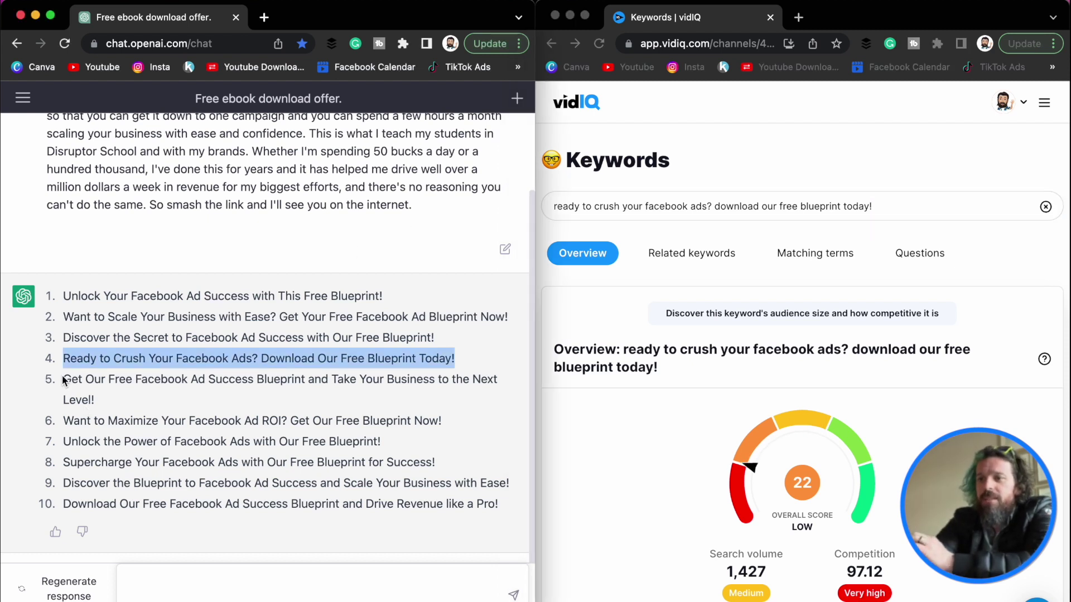
{"action": "left_click_drag", "start_coordinate": [102, 403], "coordinate": [61, 386]}
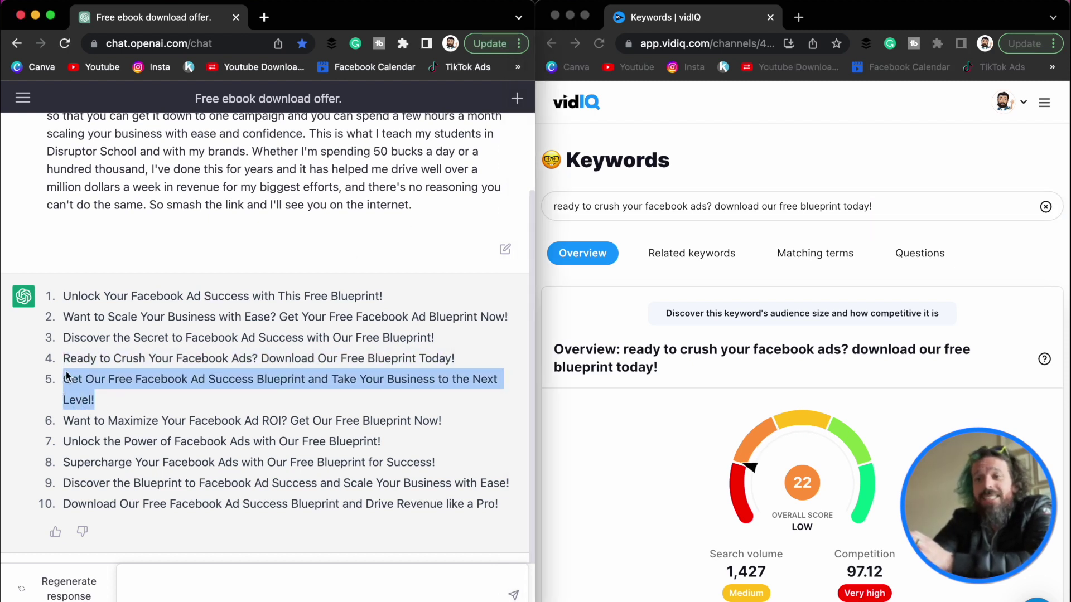
{"action": "left_click", "coordinate": [815, 203]}
{"action": "key", "text": "super+v"}
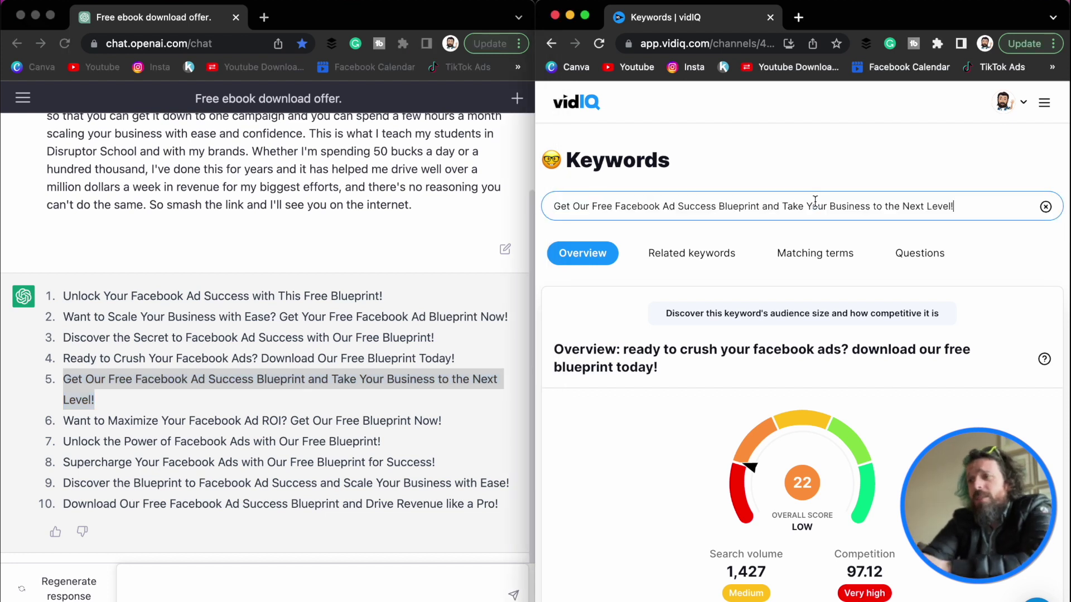
{"action": "key", "text": "Return"}
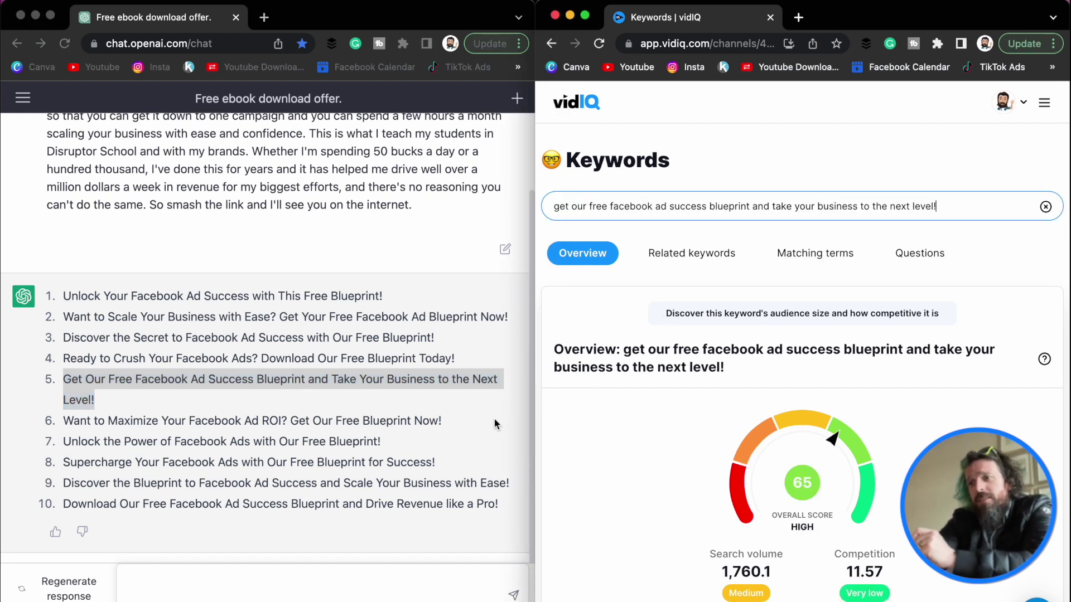
Check the vidIQ keyword scores for headlines 6 and 7
{"action": "left_click_drag", "start_coordinate": [445, 421], "coordinate": [61, 419]}
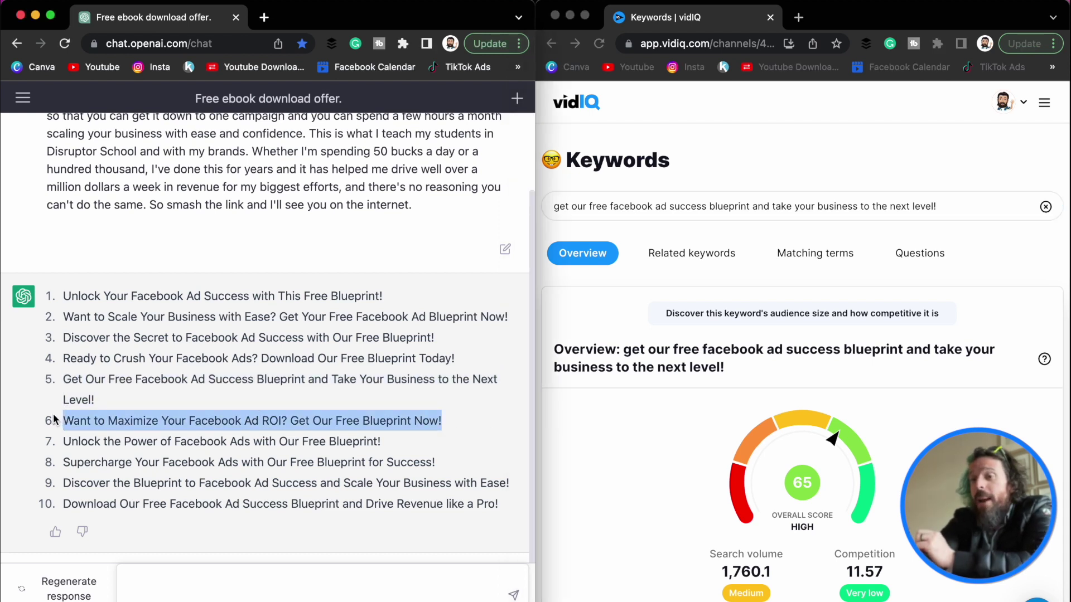
{"action": "left_click", "coordinate": [661, 239]}
{"action": "triple_click", "coordinate": [669, 207]}
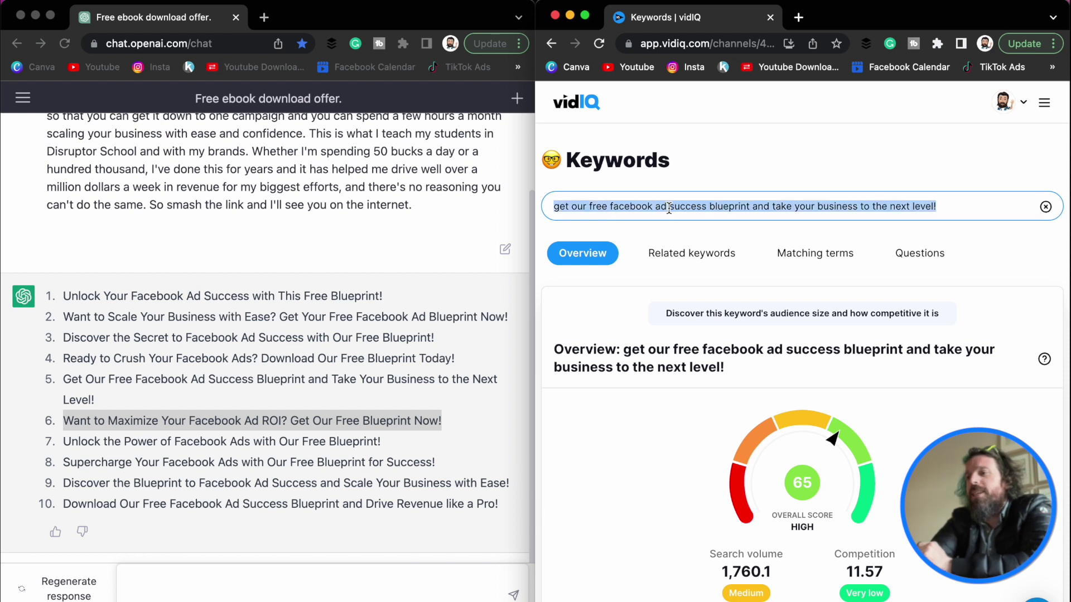
{"action": "key", "text": "super+v"}
{"action": "key", "text": "Return"}
{"action": "left_click", "coordinate": [437, 438]}
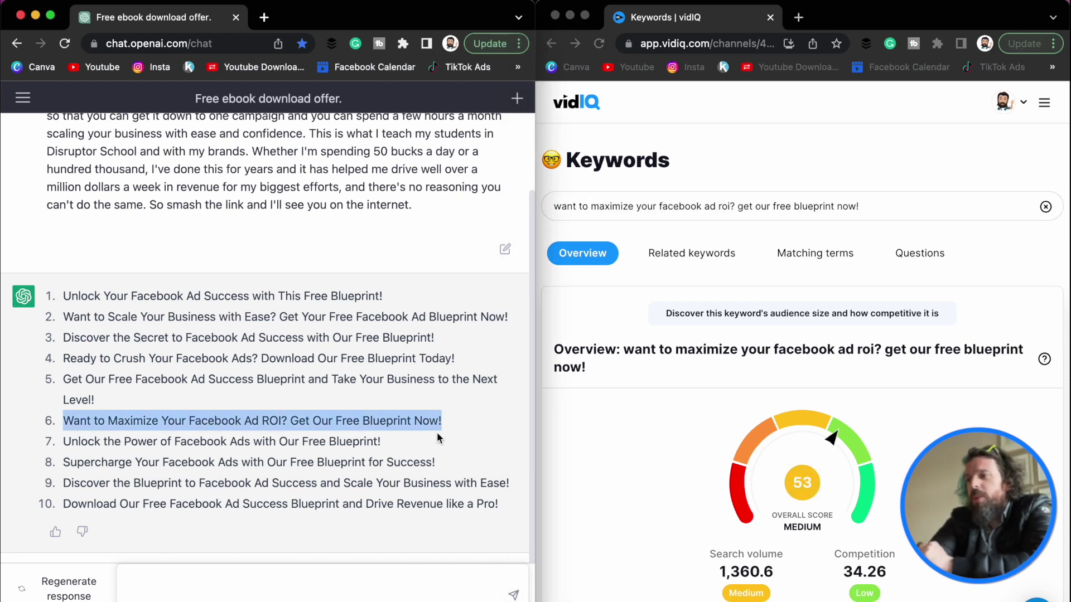
{"action": "left_click_drag", "start_coordinate": [438, 438], "coordinate": [64, 443]}
{"action": "key", "text": "super+c"}
{"action": "left_click", "coordinate": [804, 223]}
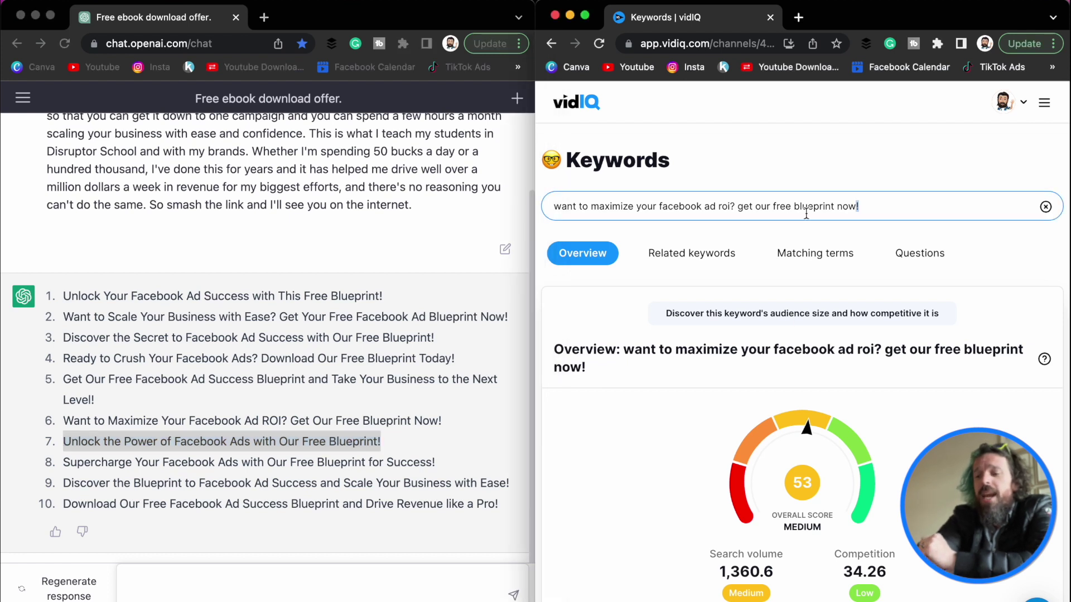
{"action": "key", "text": "super+a"}
{"action": "key", "text": "super+v"}
{"action": "key", "text": "Return"}
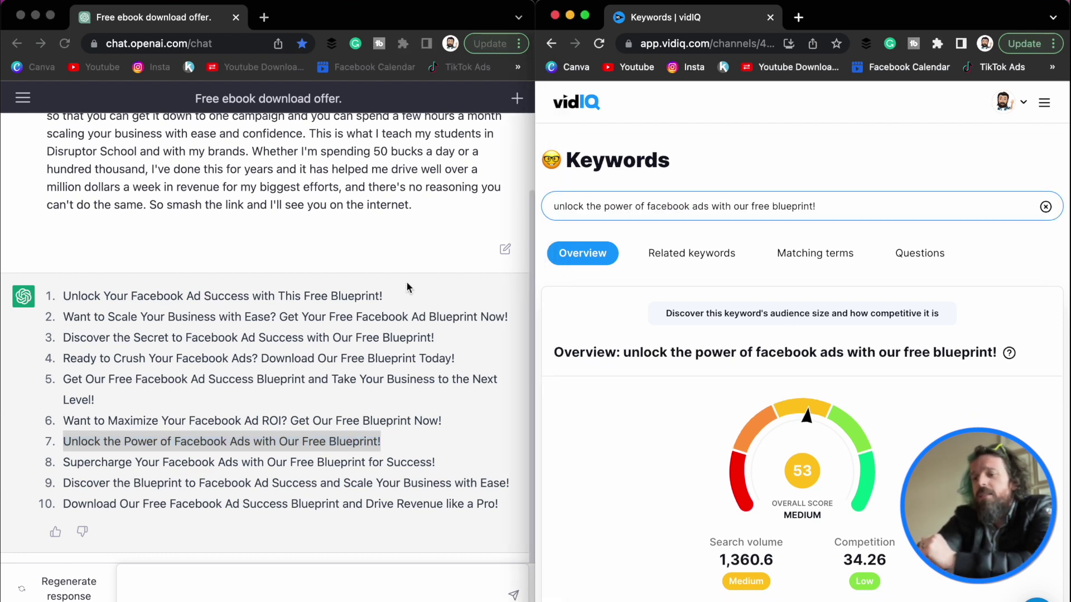
Score headline 8 in vidIQ Keywords, reaching 65 overall (HIGH)
{"action": "left_click", "coordinate": [439, 468]}
{"action": "left_click_drag", "start_coordinate": [439, 468], "coordinate": [61, 464]}
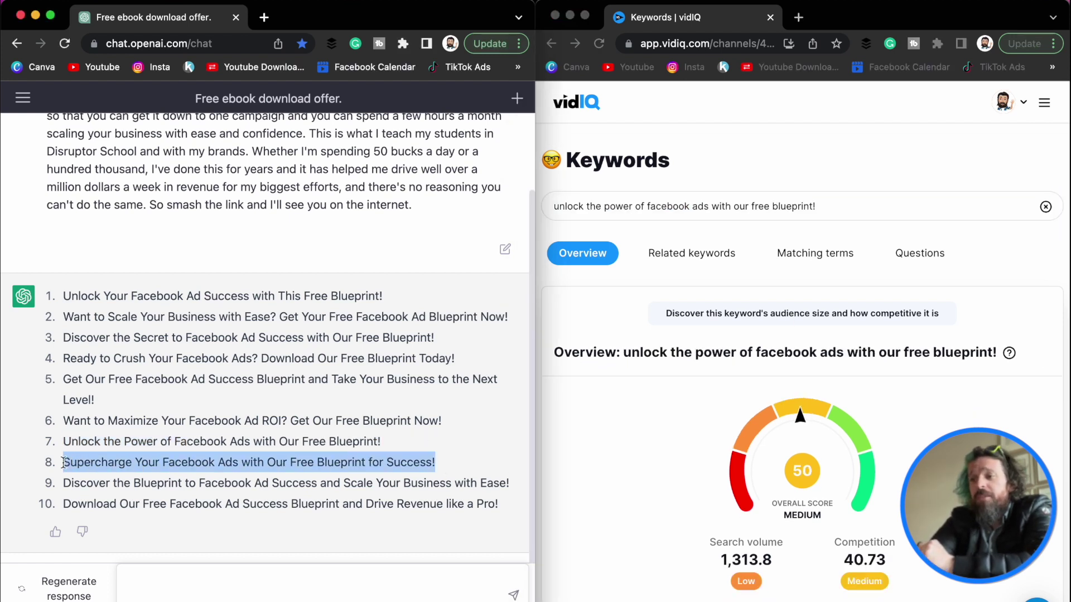
{"action": "left_click", "coordinate": [759, 209]}
{"action": "key", "text": "super+a"}
{"action": "key", "text": "super+v"}
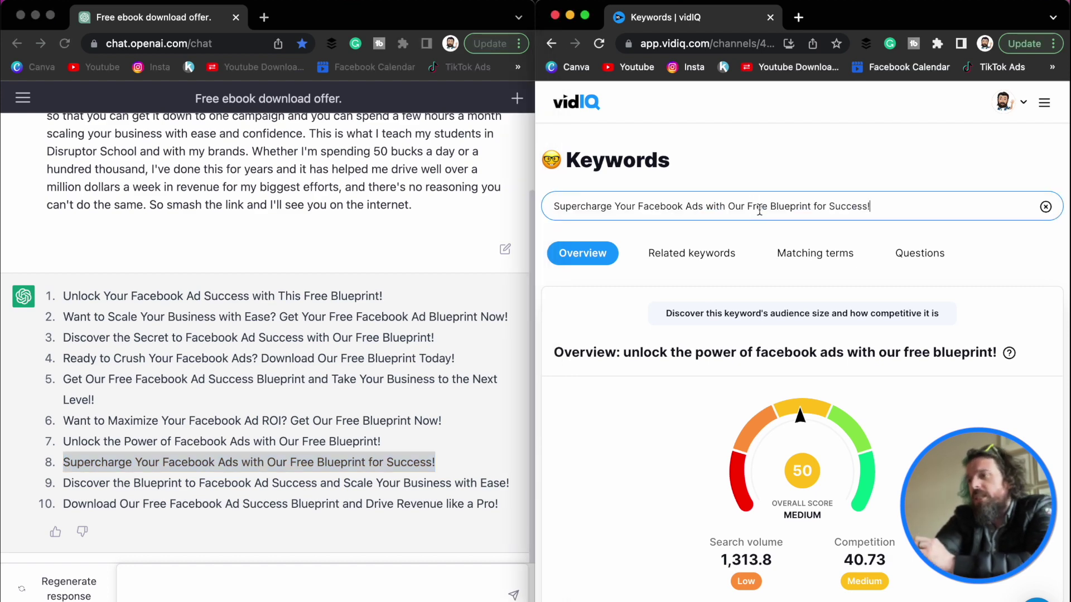
{"action": "key", "text": "Return"}
Check the vidIQ keyword scores for headlines 9 and 10
{"action": "left_click", "coordinate": [518, 445]}
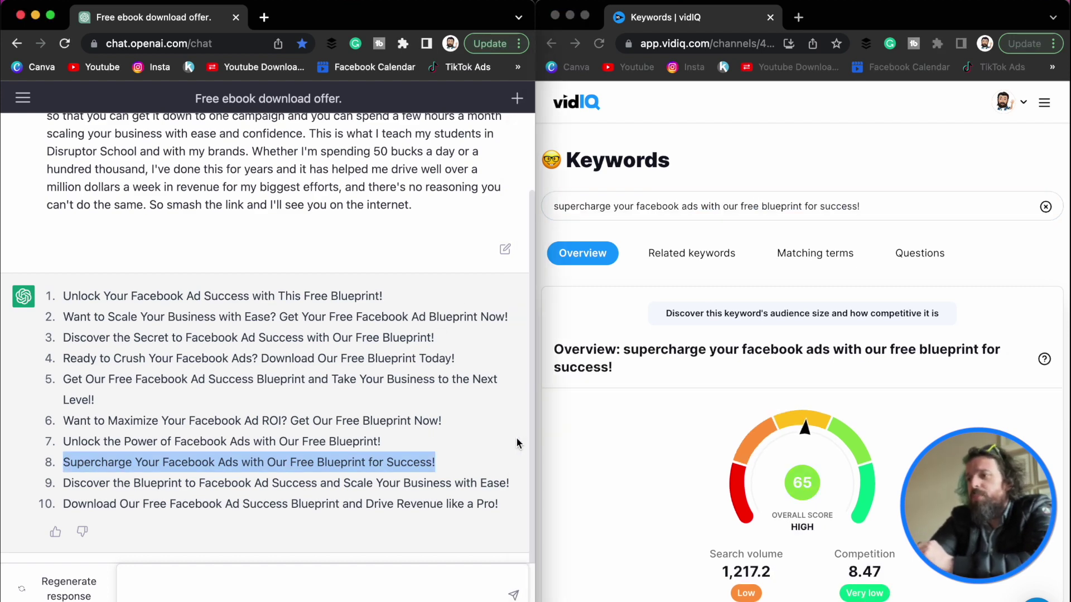
{"action": "triple_click", "coordinate": [514, 487]}
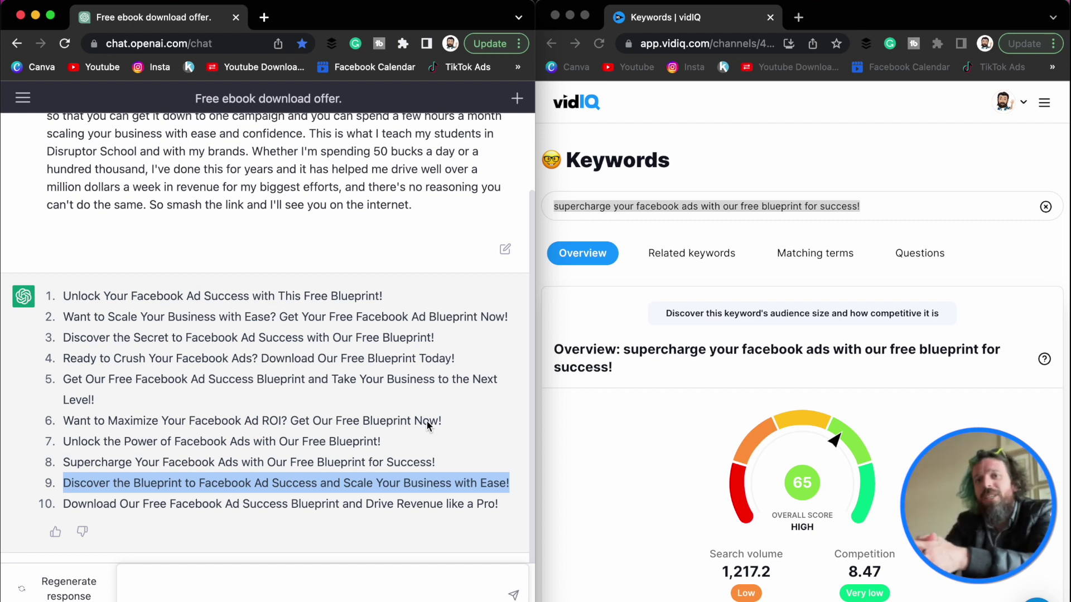
{"action": "left_click", "coordinate": [675, 206]}
{"action": "key", "text": "ctrl+v"}
{"action": "key", "text": "Return"}
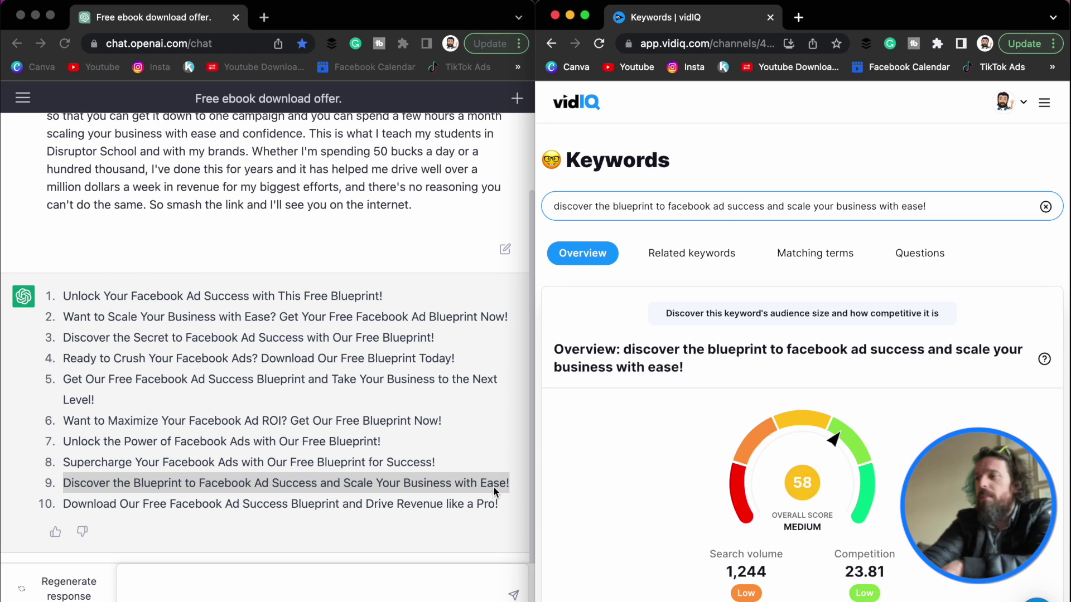
{"action": "left_click", "coordinate": [493, 489]}
{"action": "triple_click", "coordinate": [478, 502]}
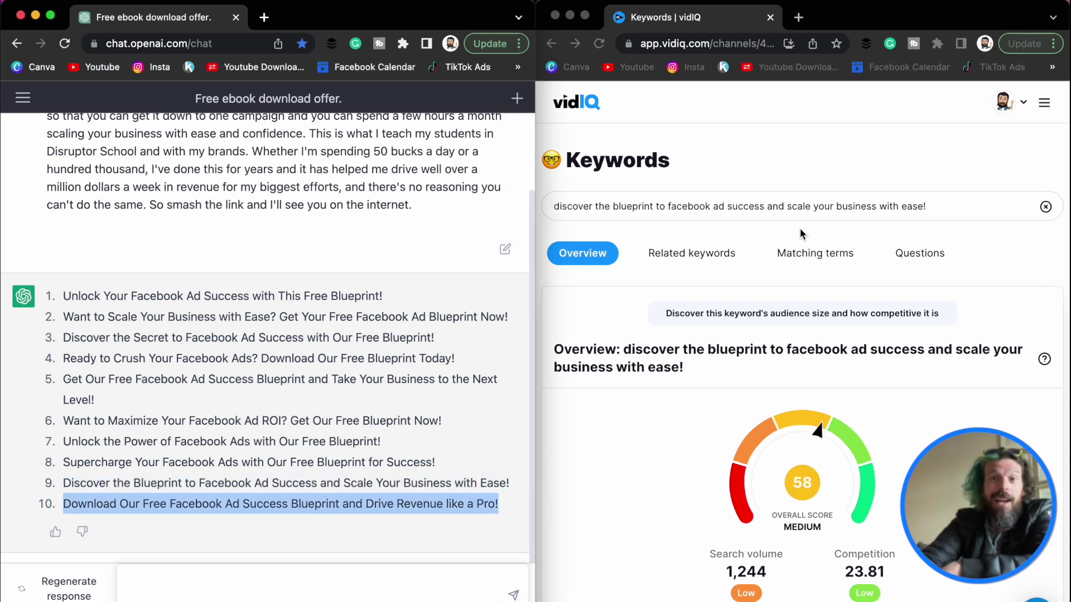
{"action": "triple_click", "coordinate": [821, 205]}
{"action": "key", "text": "ctrl+v"}
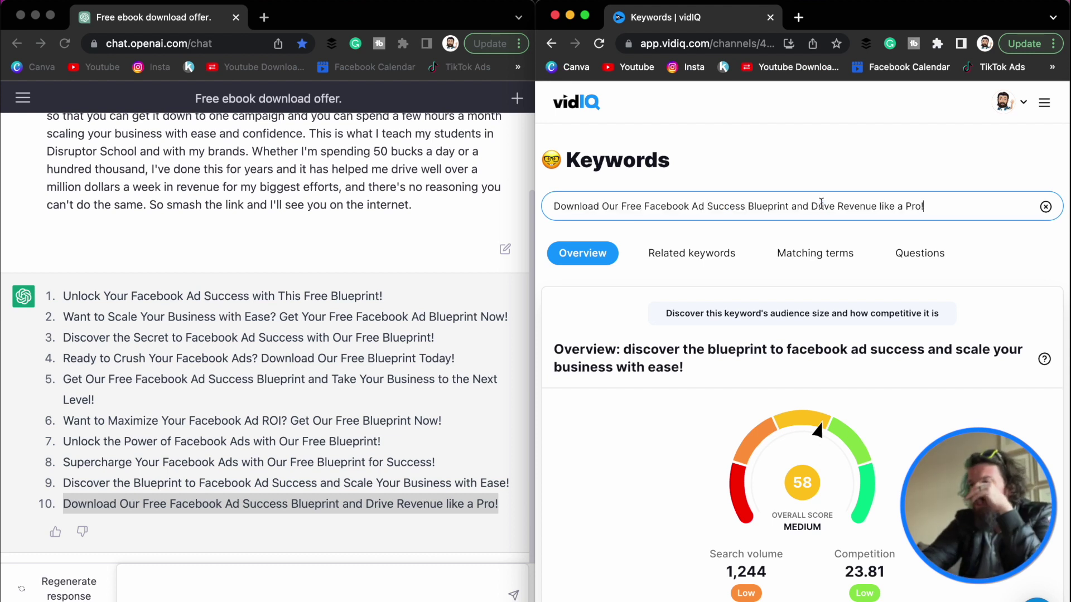
{"action": "key", "text": "Return"}
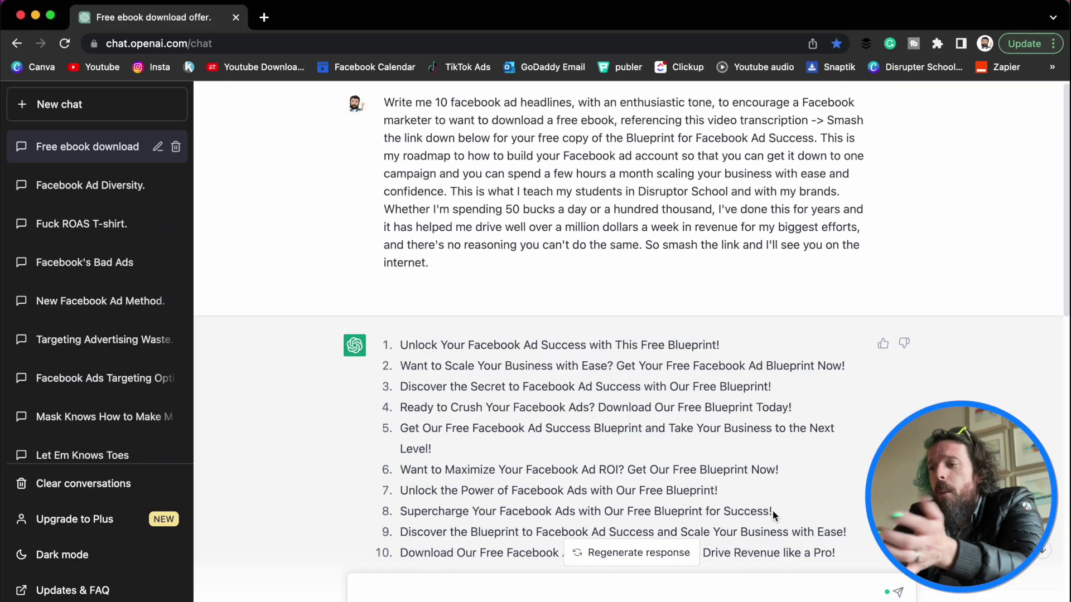
{"action": "left_click_drag", "start_coordinate": [773, 515], "coordinate": [400, 509]}
Start a new ChatGPT message with headline 8 and paste the original ten-headline prompt below it
{"action": "key", "text": "super+c"}
{"action": "left_click", "coordinate": [424, 592]}
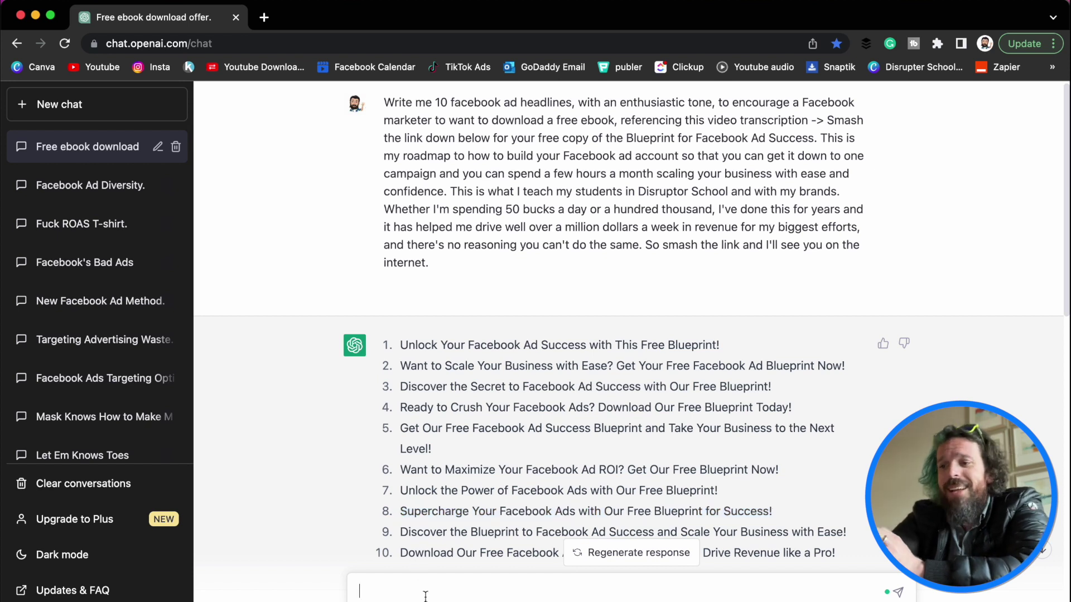
{"action": "key", "text": "super+v"}
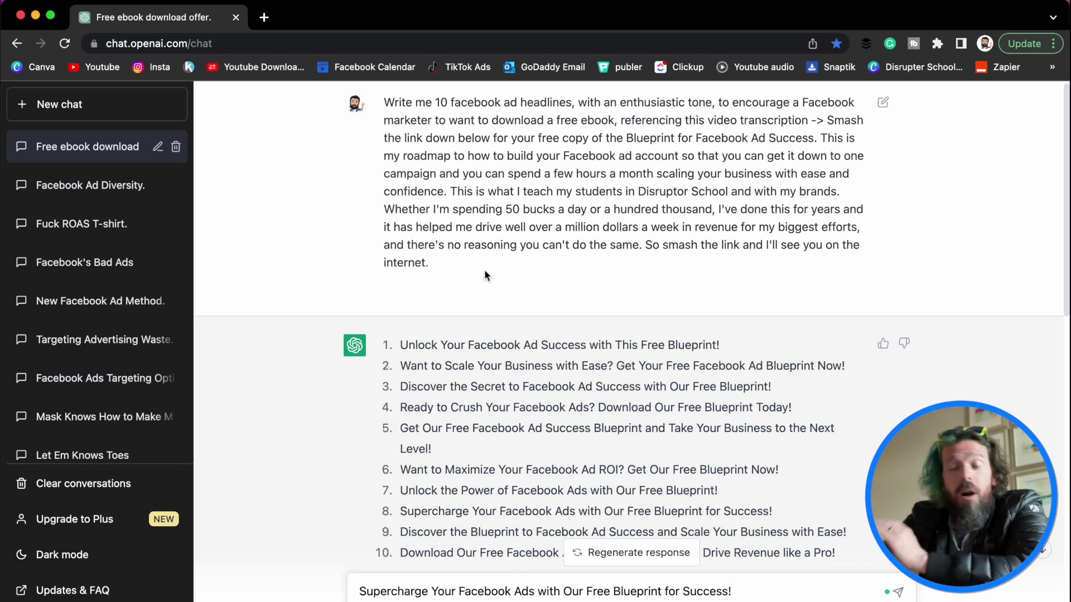
{"action": "left_click_drag", "start_coordinate": [455, 263], "coordinate": [386, 105]}
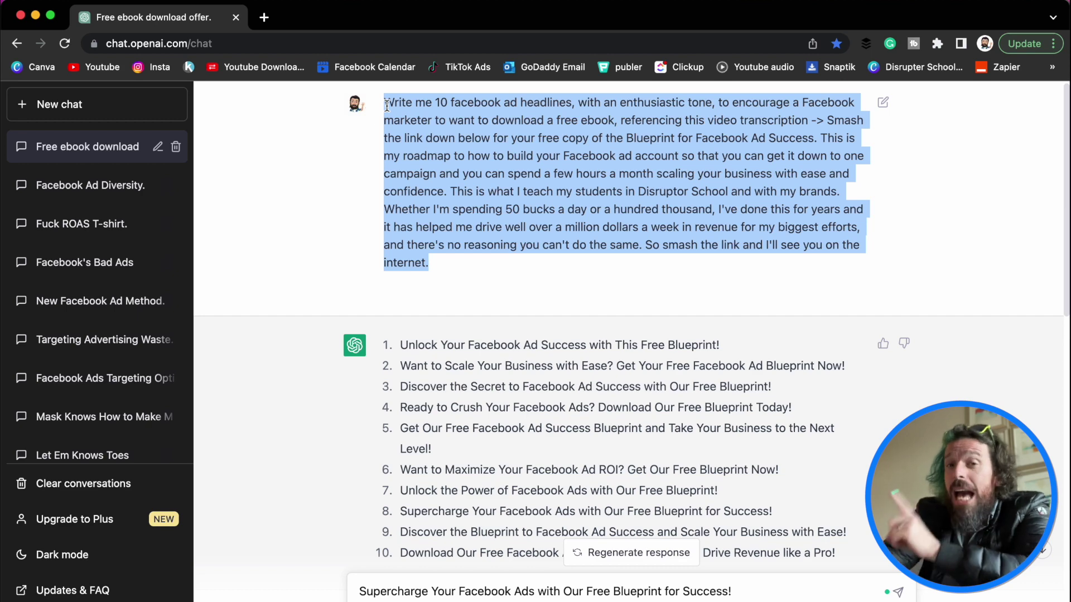
{"action": "left_click", "coordinate": [758, 589]}
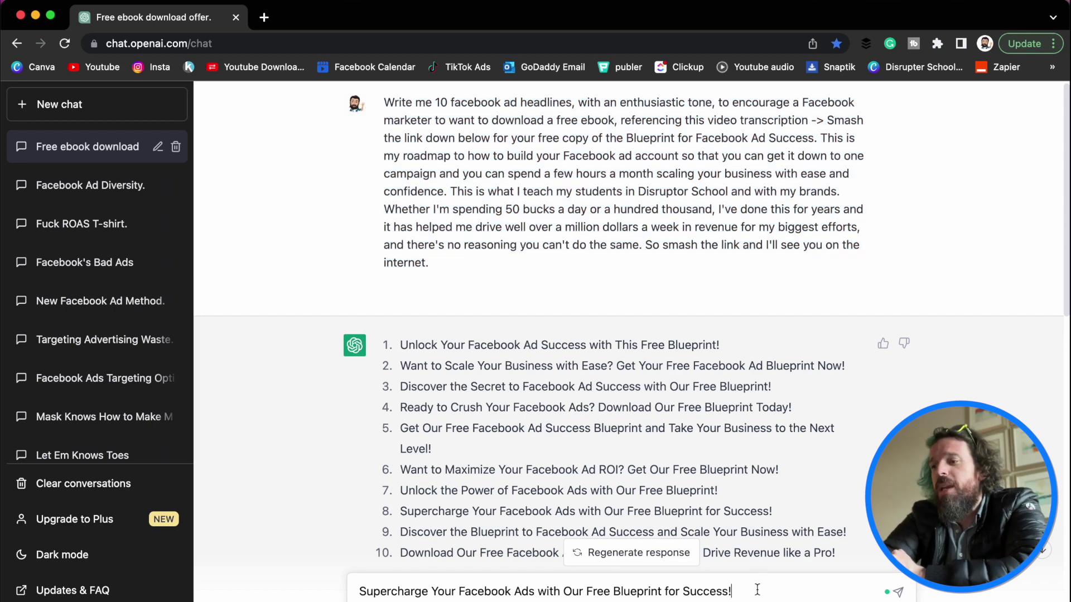
{"action": "key", "text": "shift+Return"}
{"action": "key", "text": "super+v"}
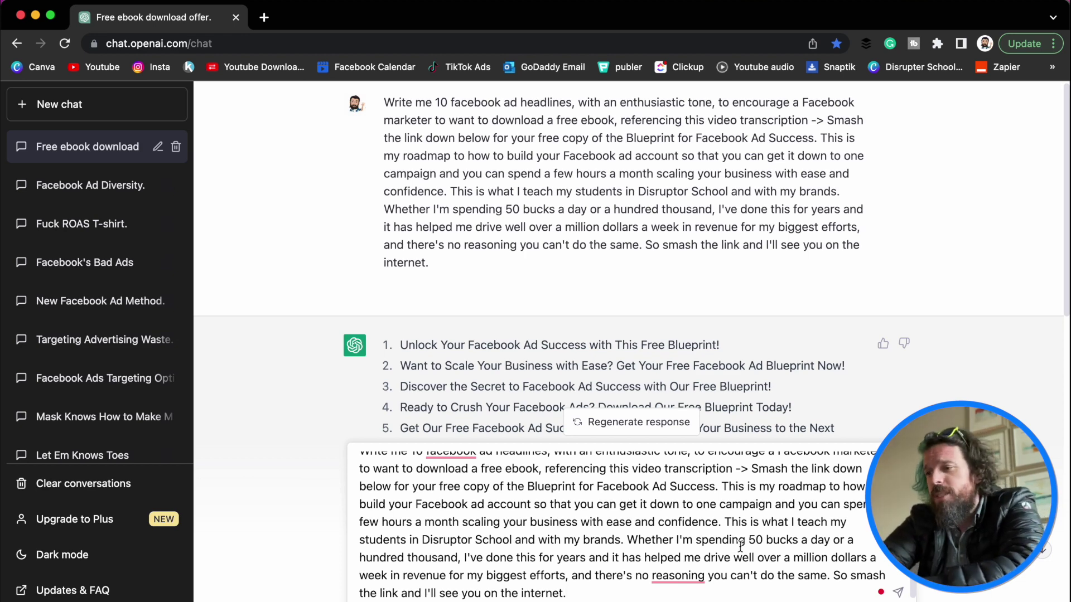
Change the prompt to ask for 2 primary texts and delete the headline line at the top
{"action": "scroll", "coordinate": [740, 547], "scroll_direction": "up", "scroll_amount": 2}
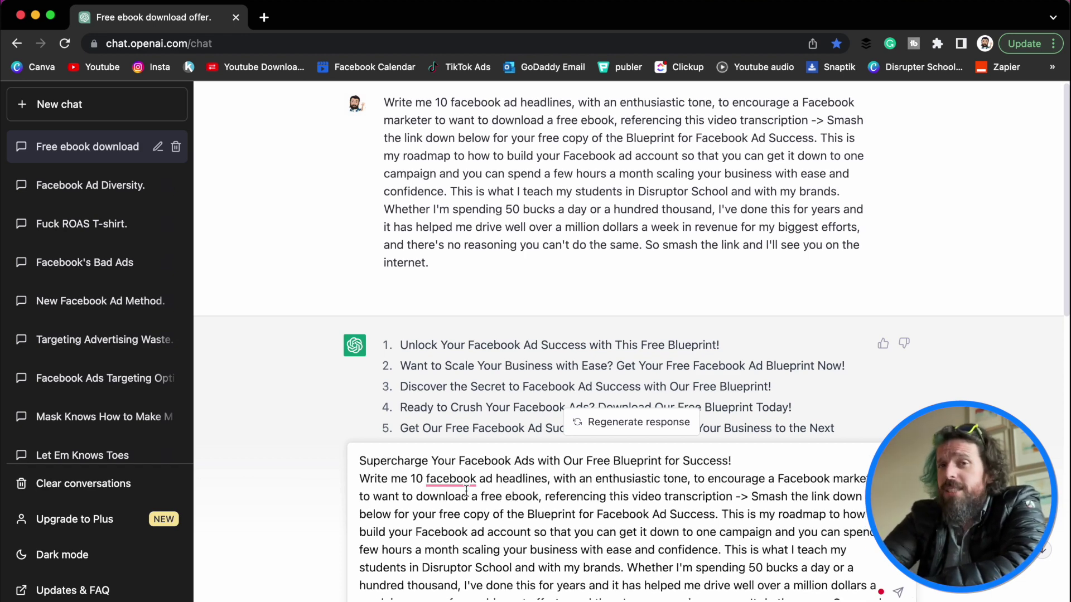
{"action": "double_click", "coordinate": [416, 479]}
{"action": "type", "text": "2"}
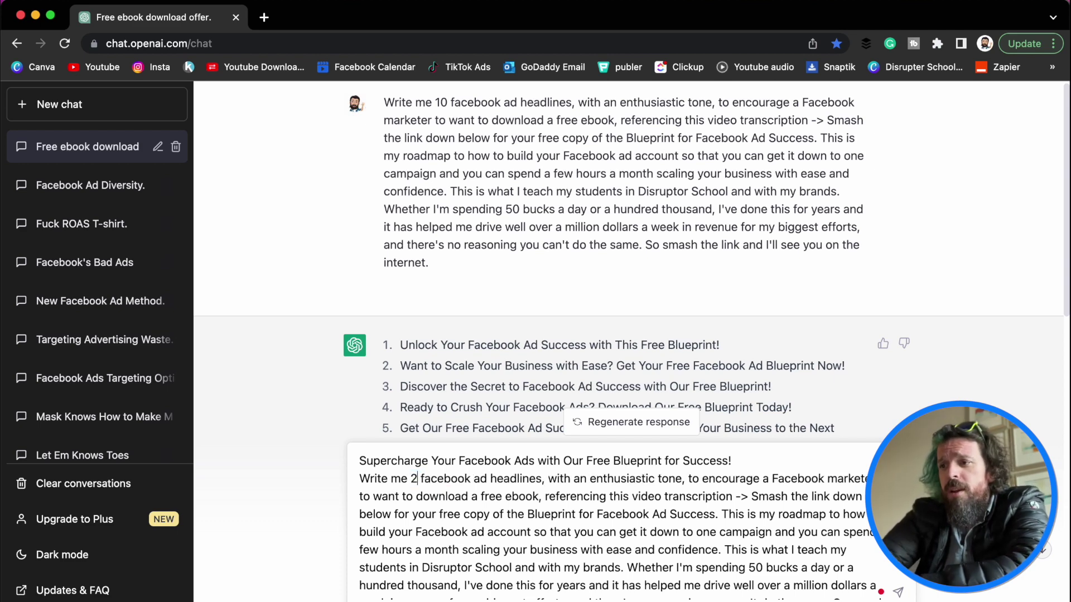
{"action": "double_click", "coordinate": [519, 479]}
{"action": "type", "text": "rim"}
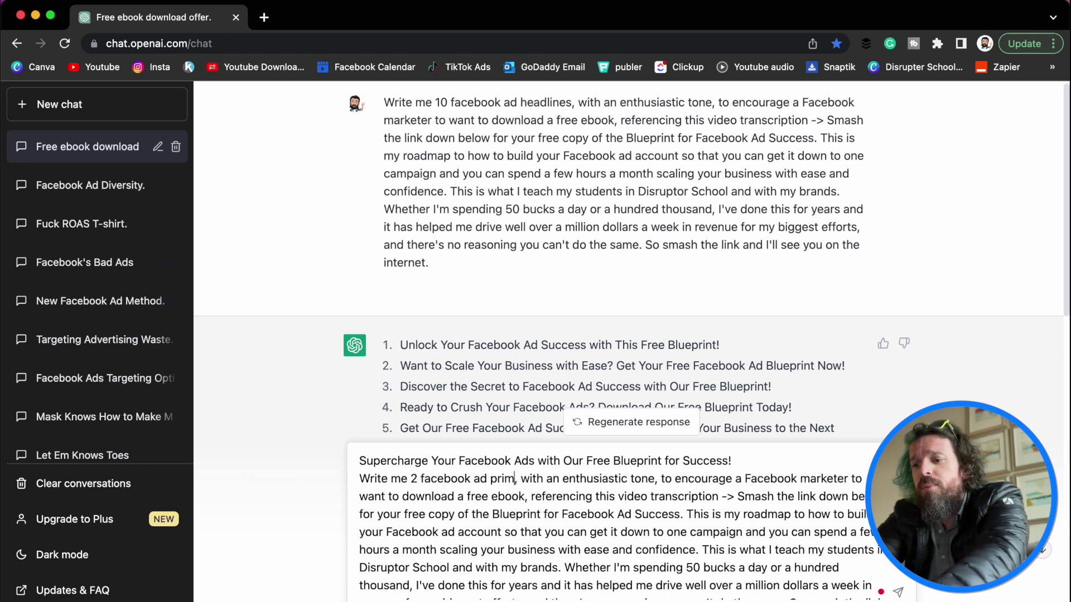
{"action": "type", "text": "ary text"}
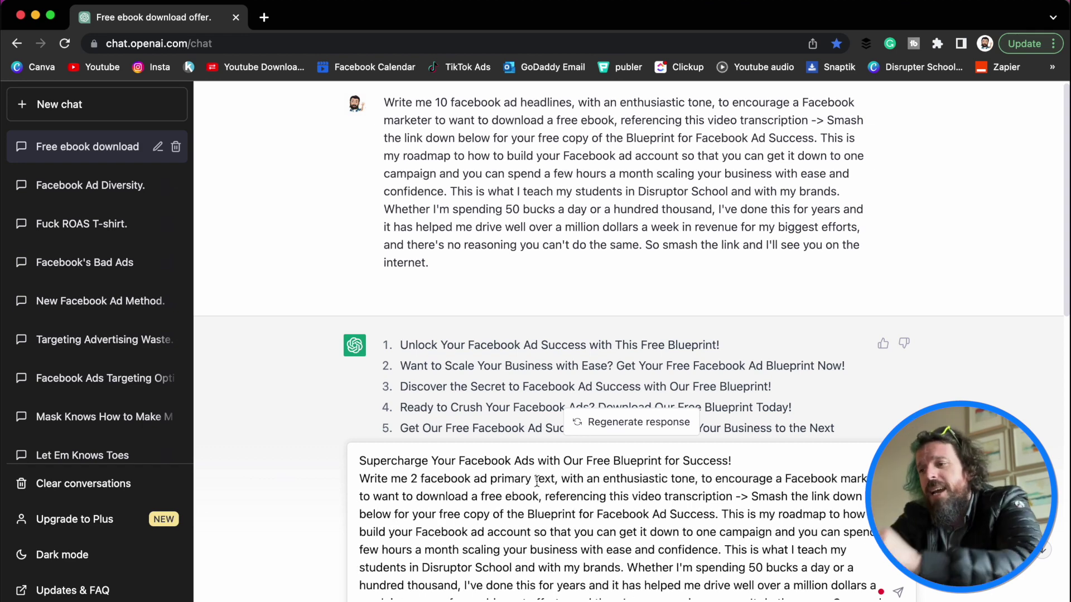
{"action": "key", "text": "super+shift+Left"}
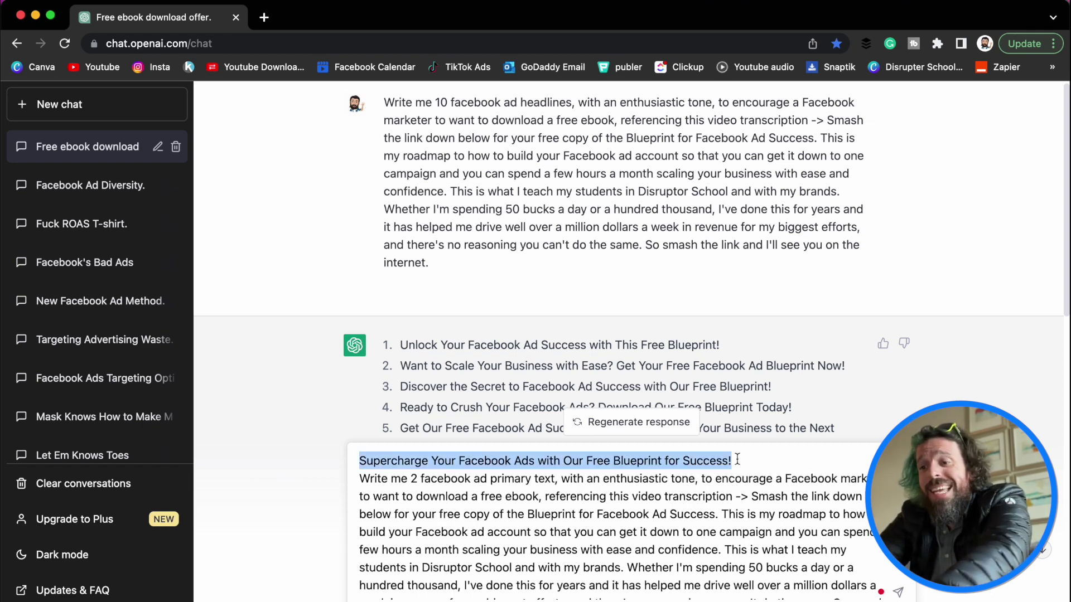
{"action": "key", "text": "BackSpace"}
{"action": "key", "text": "BackSpace"}
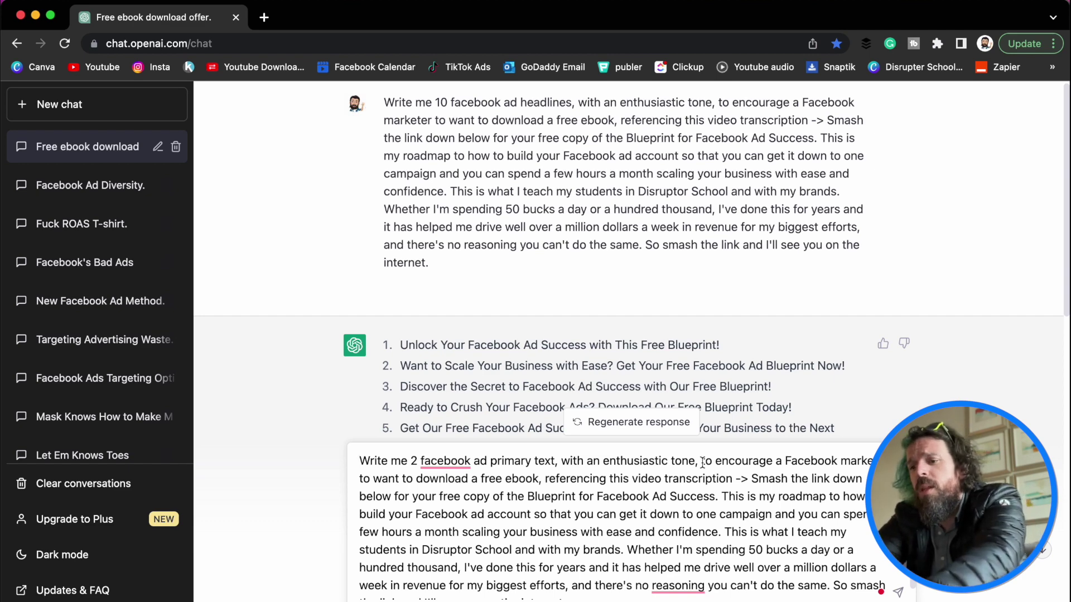
Insert 'where the facebook ad headline "' followed by the pasted headline 8 into the prompt
{"action": "left_click", "coordinate": [702, 462]}
{"action": "type", "text": "where the face"}
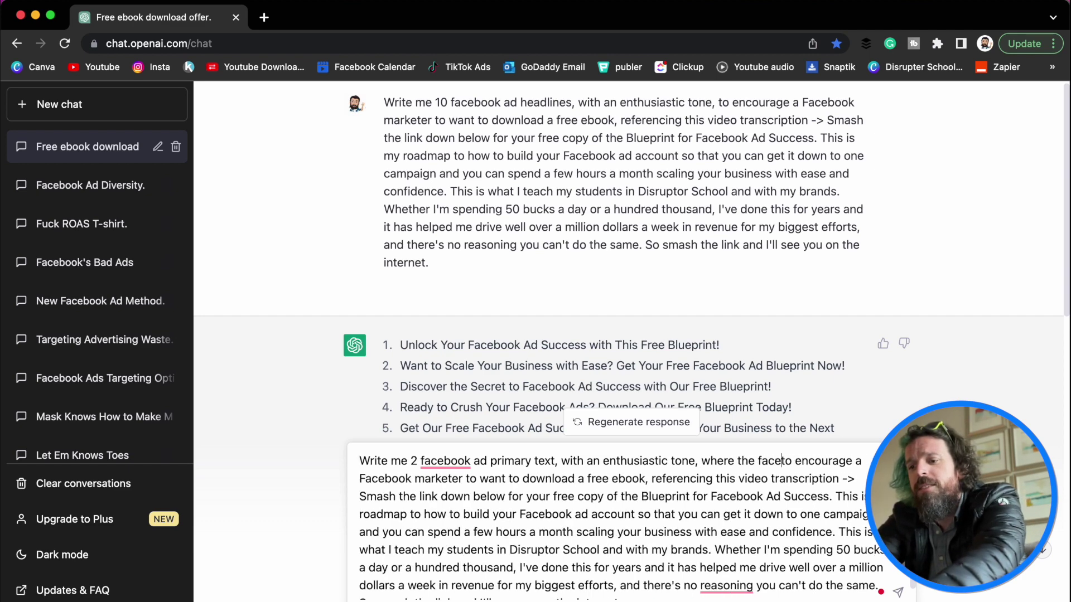
{"action": "type", "text": "book ad headline "}
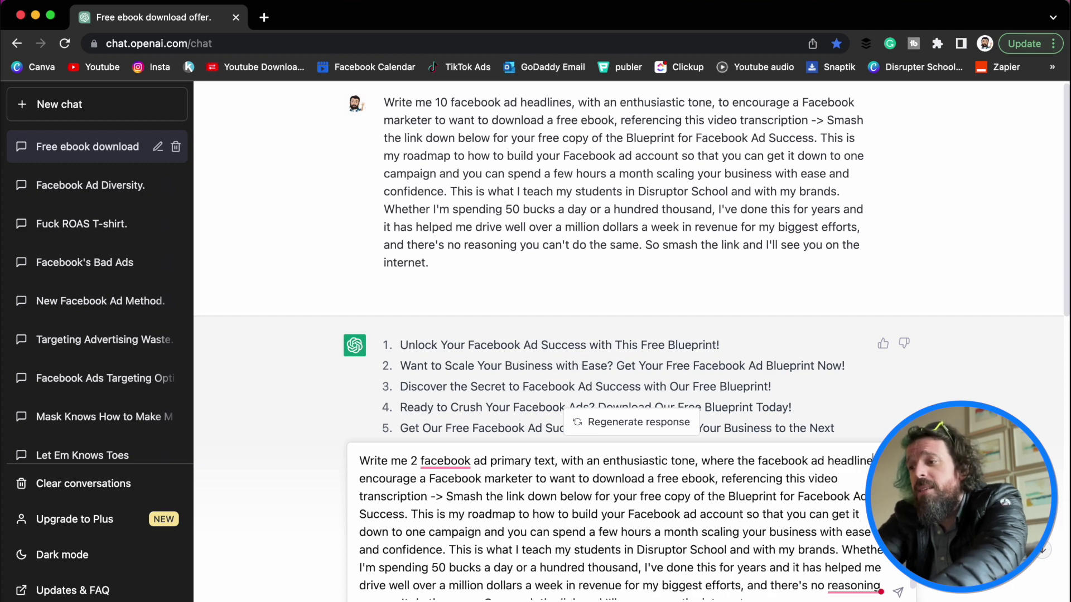
{"action": "type", "text": "\"to"}
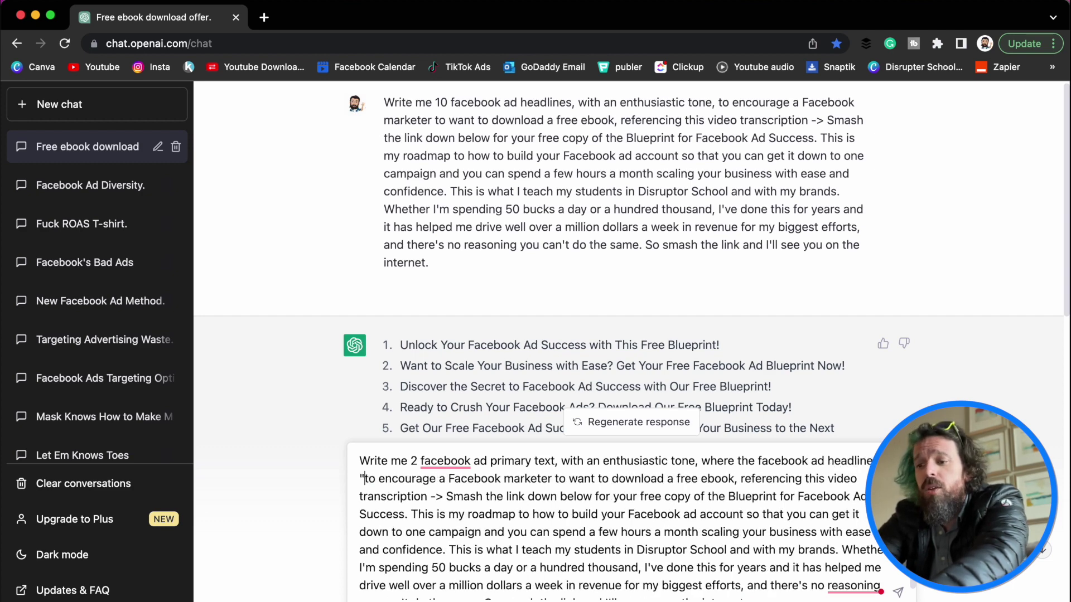
{"action": "key", "text": "cmd+v"}
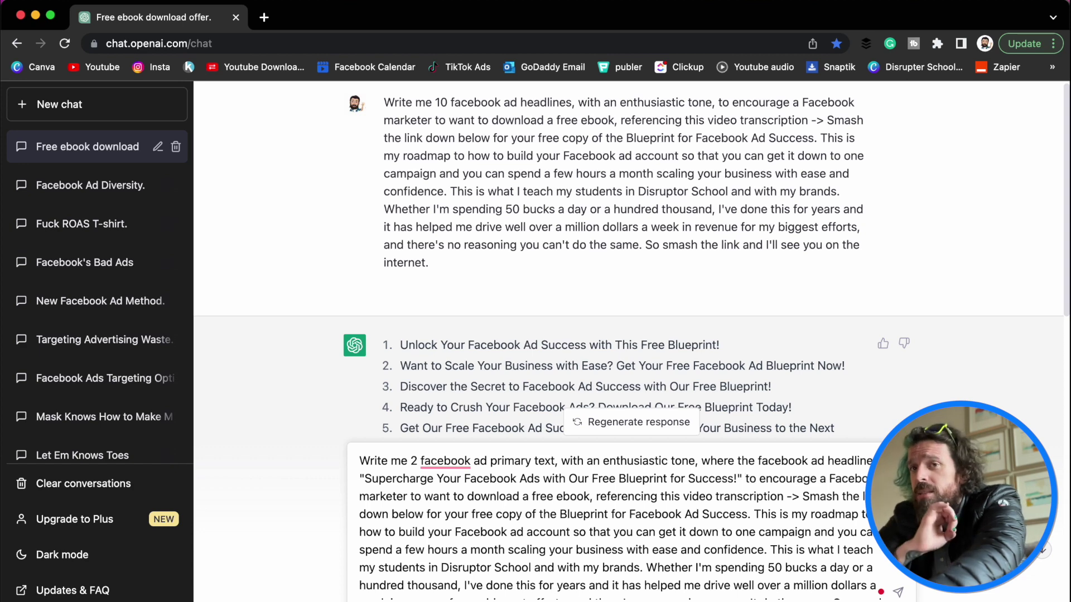
{"action": "key", "text": "Return"}
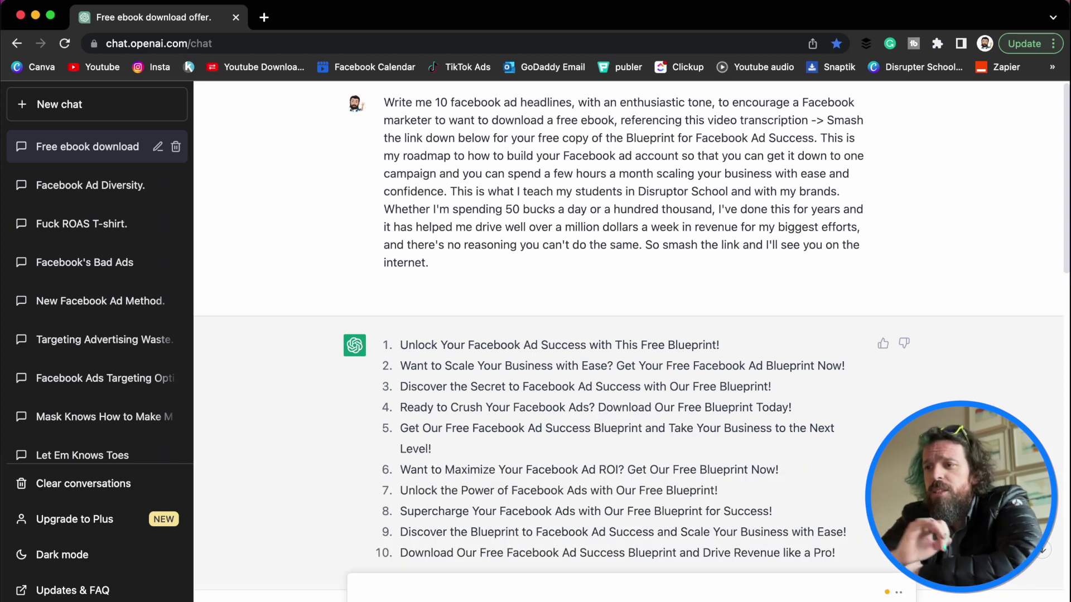